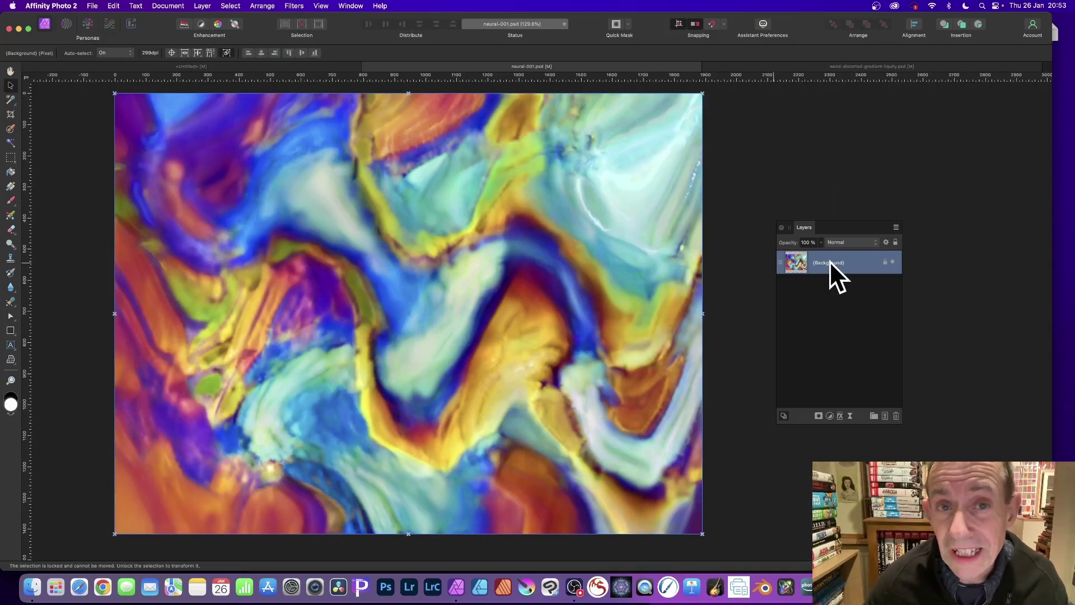
- Show the Colours submenu of the Filters menu on neural-001.psd
{"action": "left_click", "coordinate": [294, 5]}
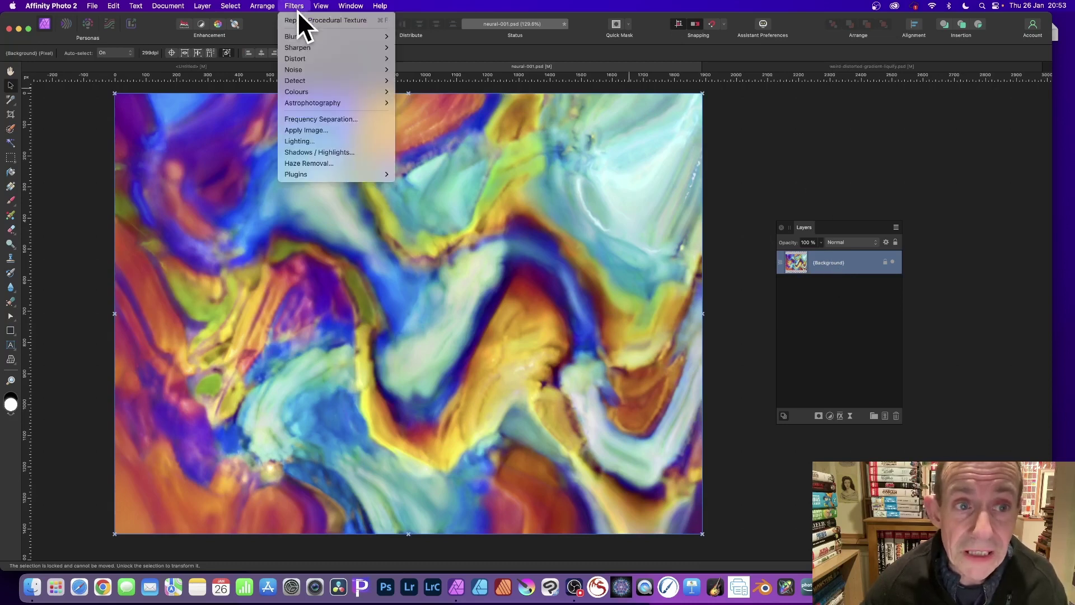
{"action": "mouse_move", "coordinate": [304, 90]}
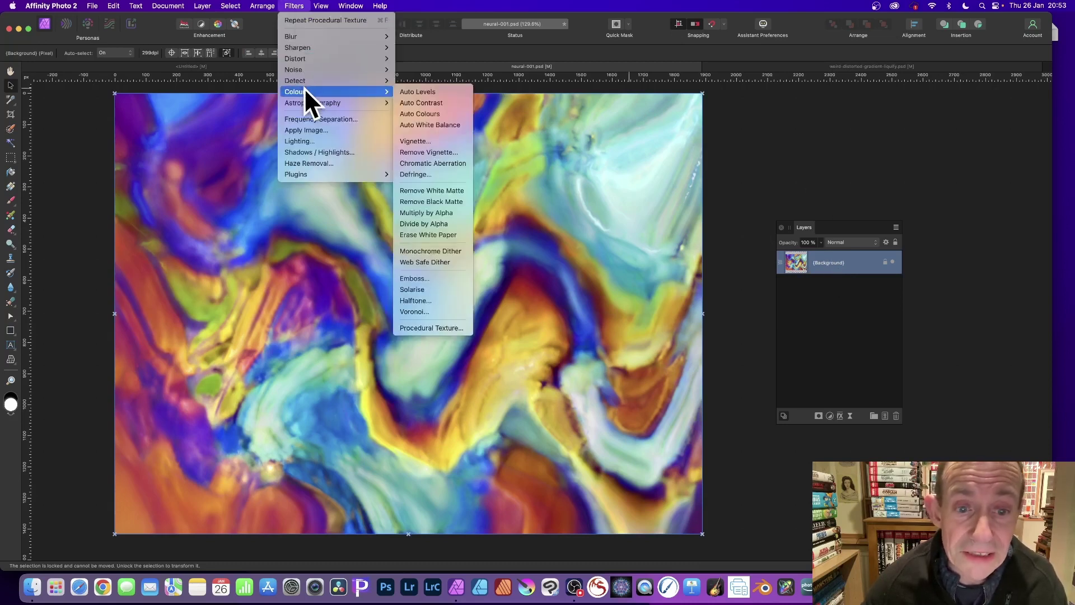
- Open the Procedural Texture filter and add three equation rows
{"action": "left_click", "coordinate": [466, 327]}
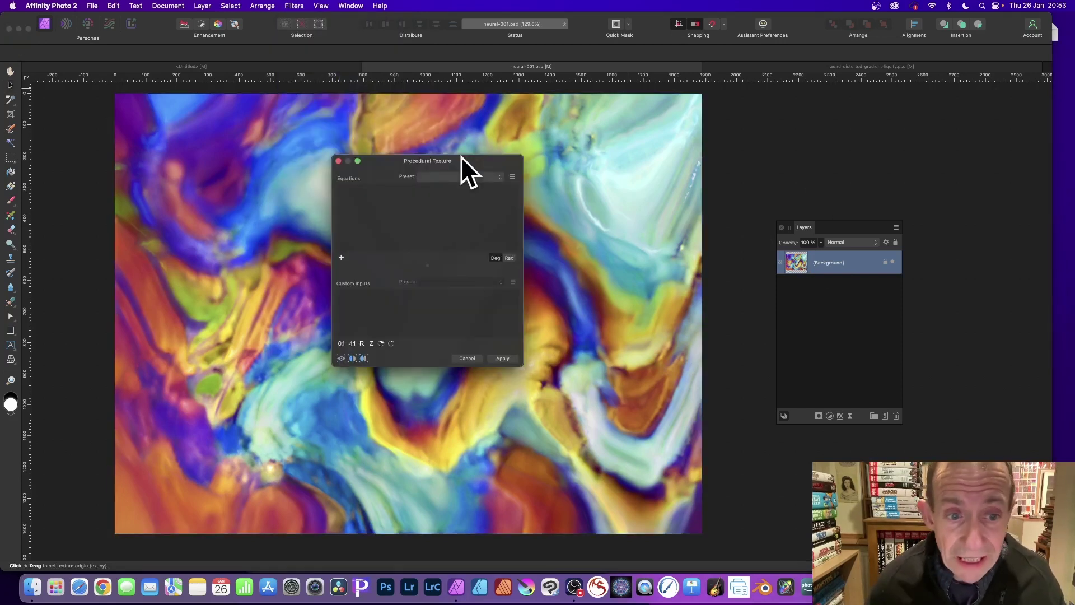
{"action": "left_click", "coordinate": [340, 257]}
{"action": "left_click", "coordinate": [341, 257]}
{"action": "left_click", "coordinate": [342, 257]}
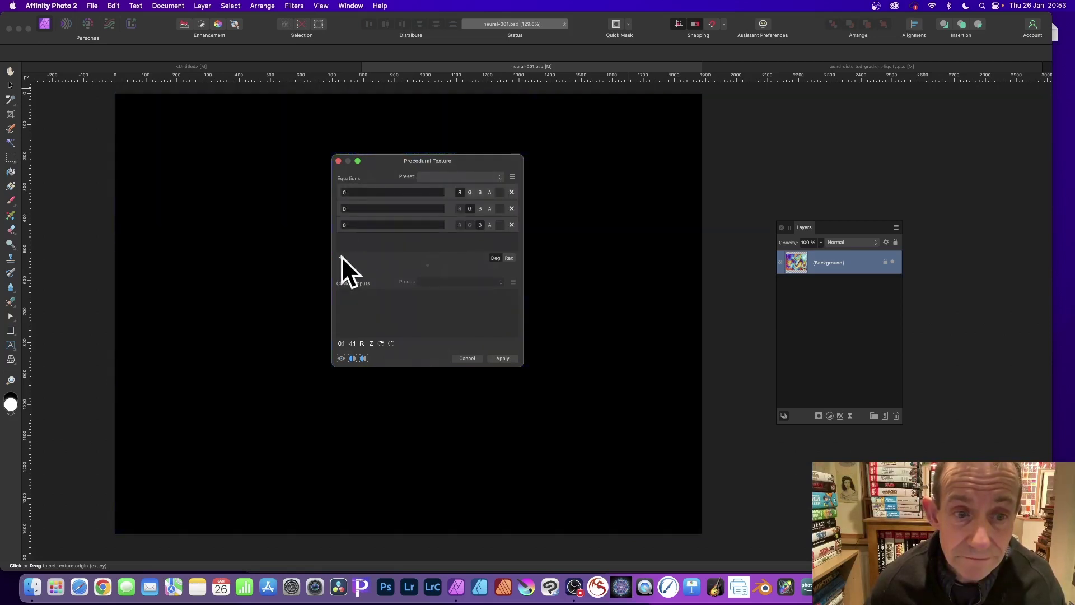
- Set the three equations to R, G and B
{"action": "left_click", "coordinate": [347, 192]}
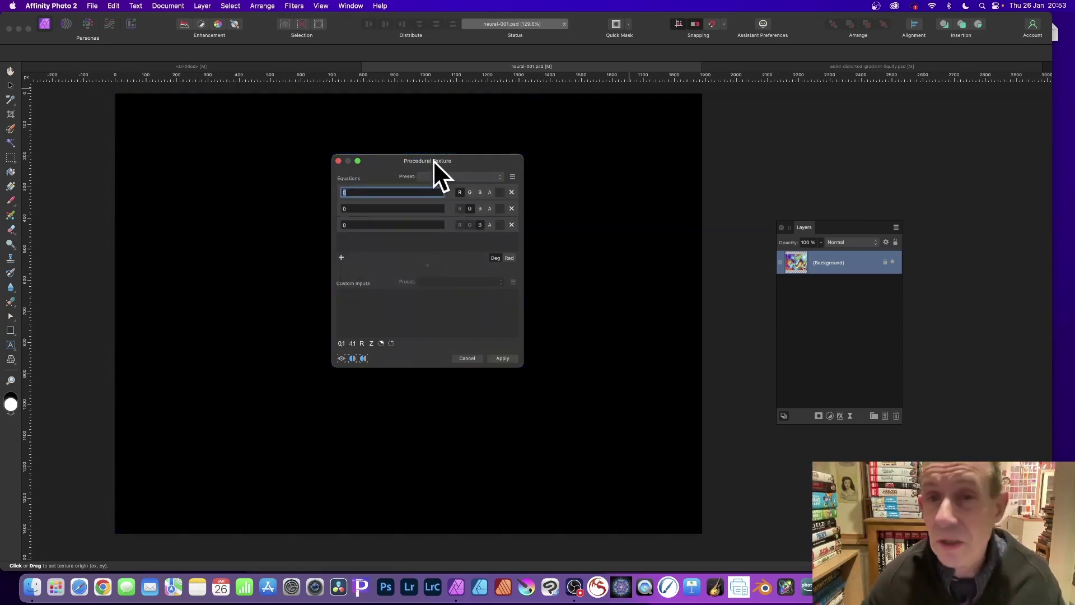
{"action": "type", "text": "R"}
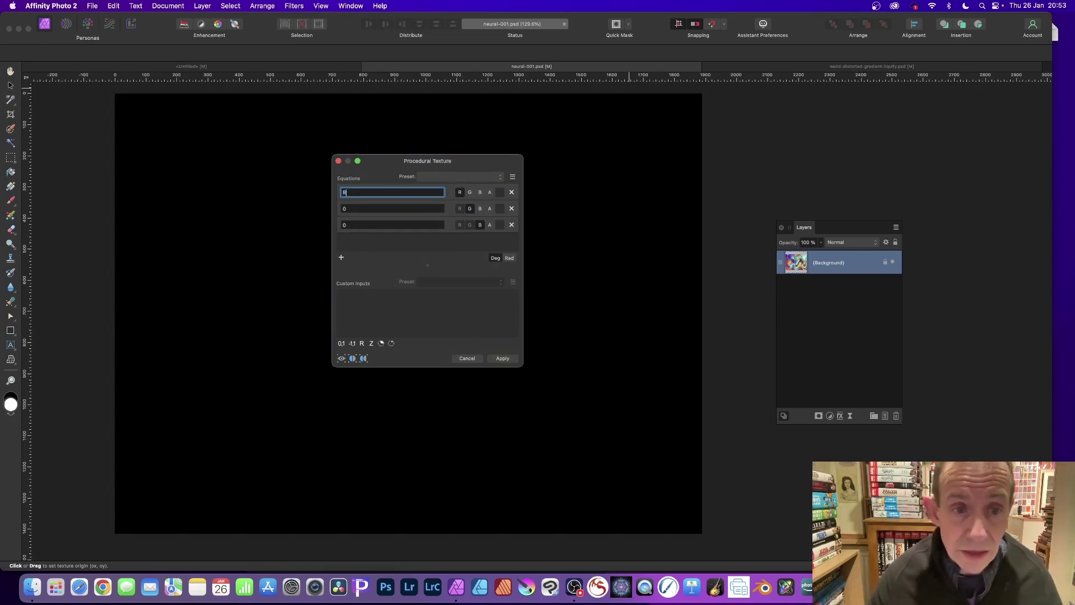
{"action": "left_click", "coordinate": [343, 209]}
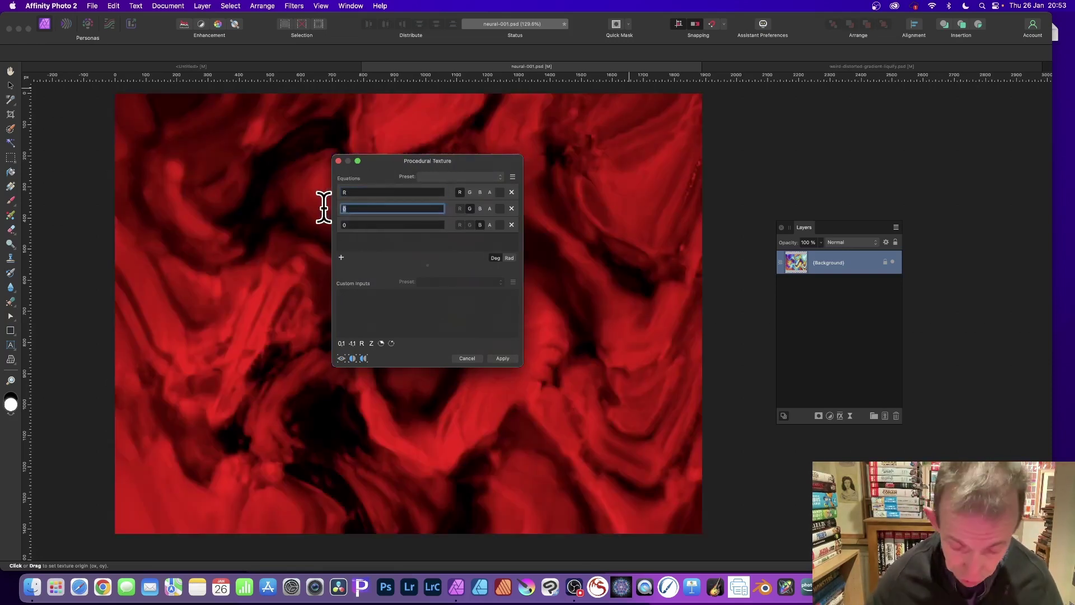
{"action": "type", "text": "G"}
{"action": "left_click", "coordinate": [354, 225]}
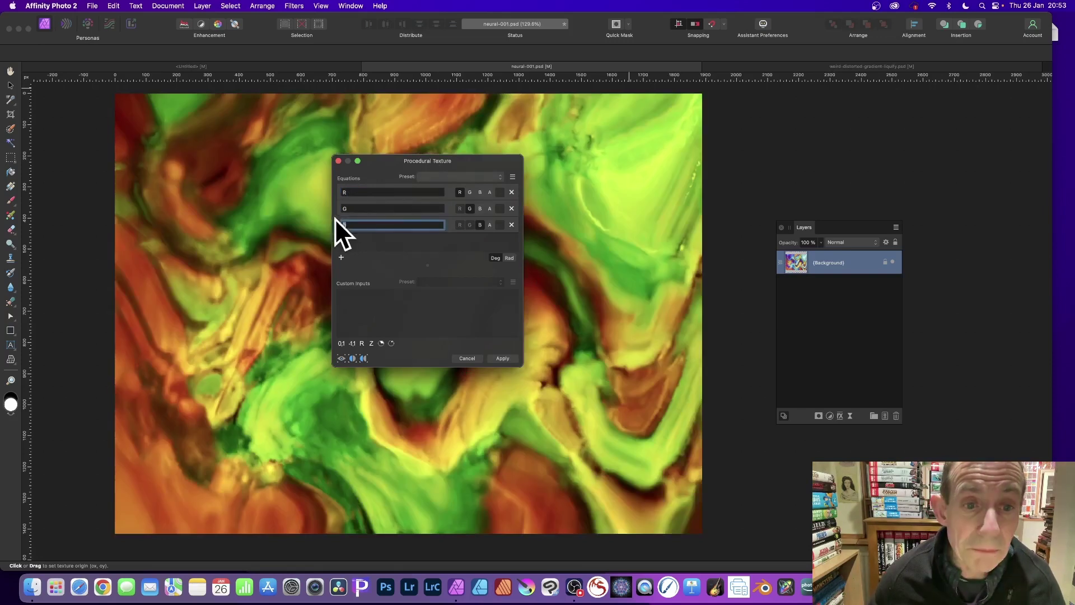
{"action": "type", "text": "B"}
{"action": "key", "text": "Return"}
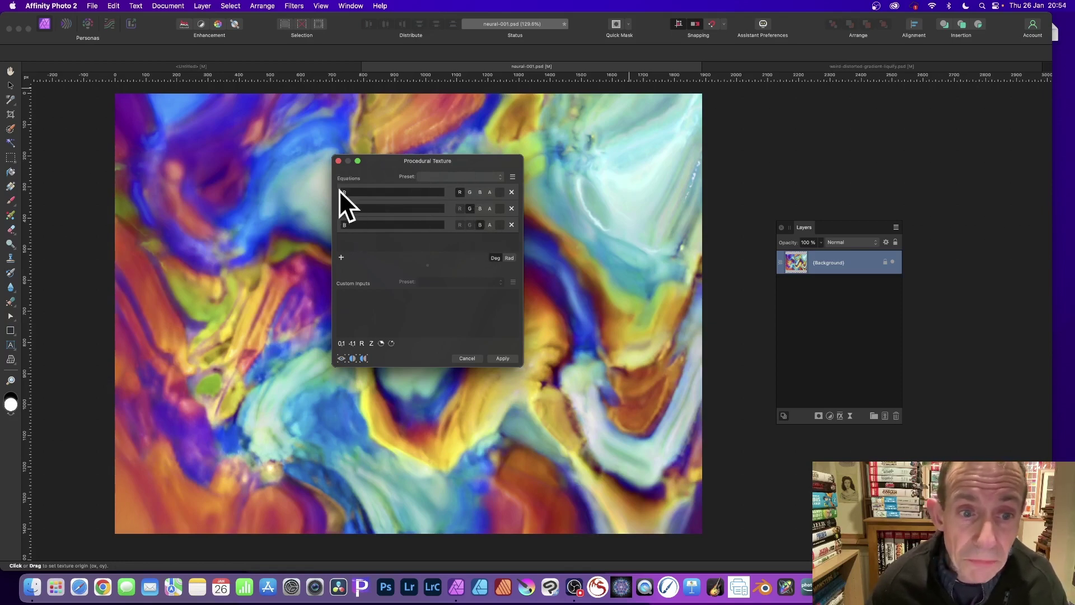
- Rewrite the equations as oscsin(R), oscsin(G) and oscsin(B)
{"action": "left_click", "coordinate": [386, 192]}
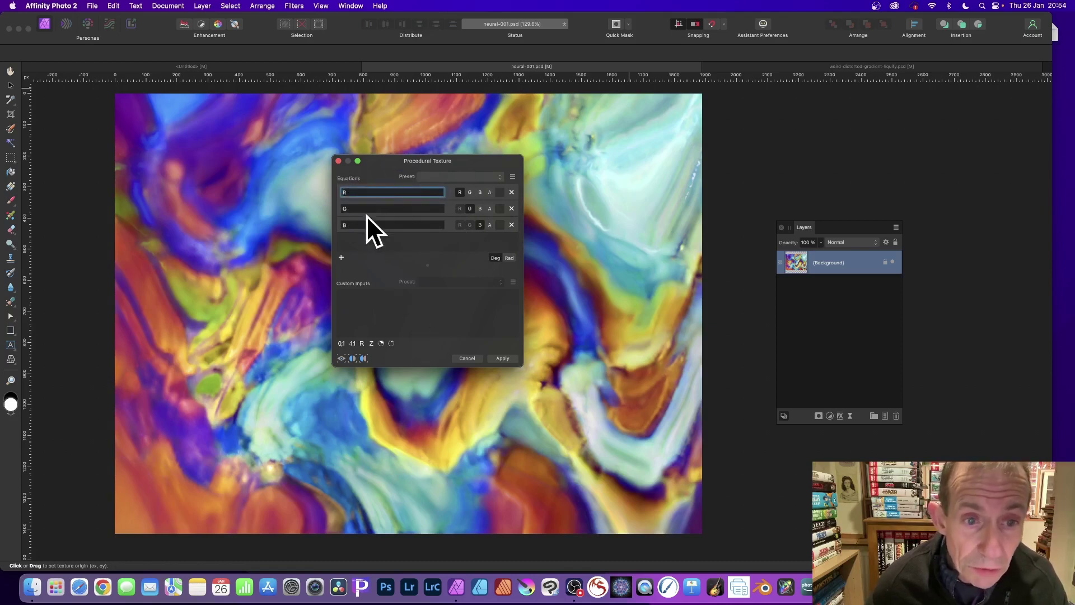
{"action": "type", "text": "osc"}
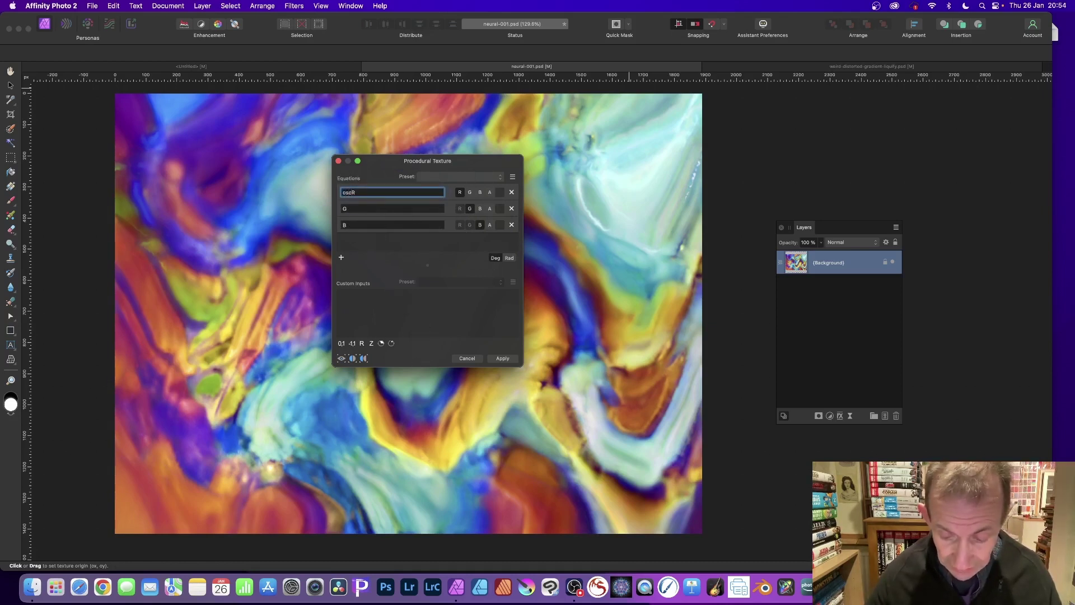
{"action": "type", "text": "sin(R"}
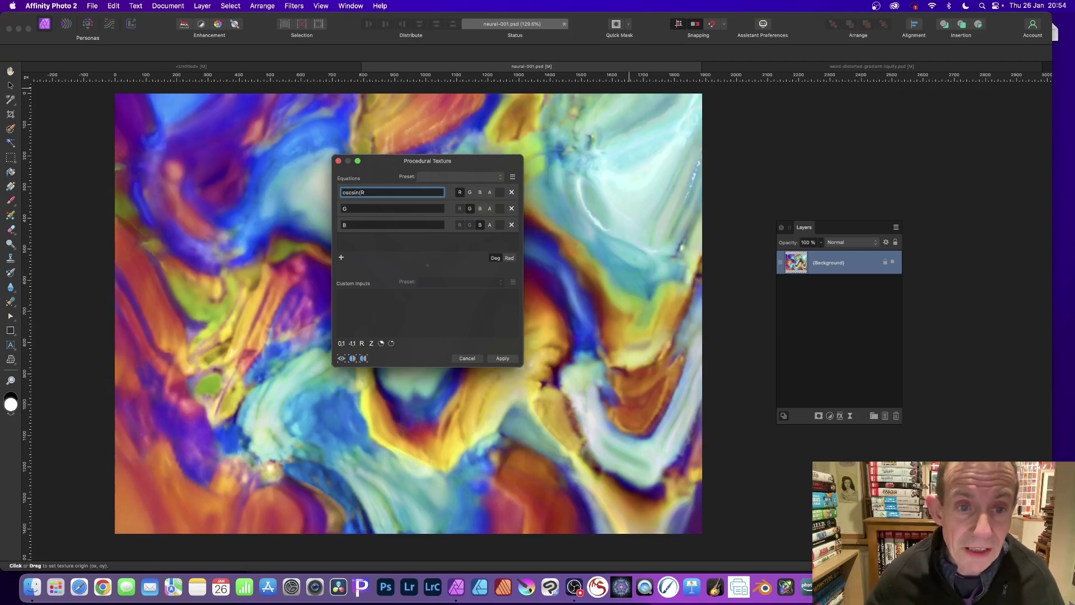
{"action": "type", "text": ")"}
{"action": "key", "text": "Return"}
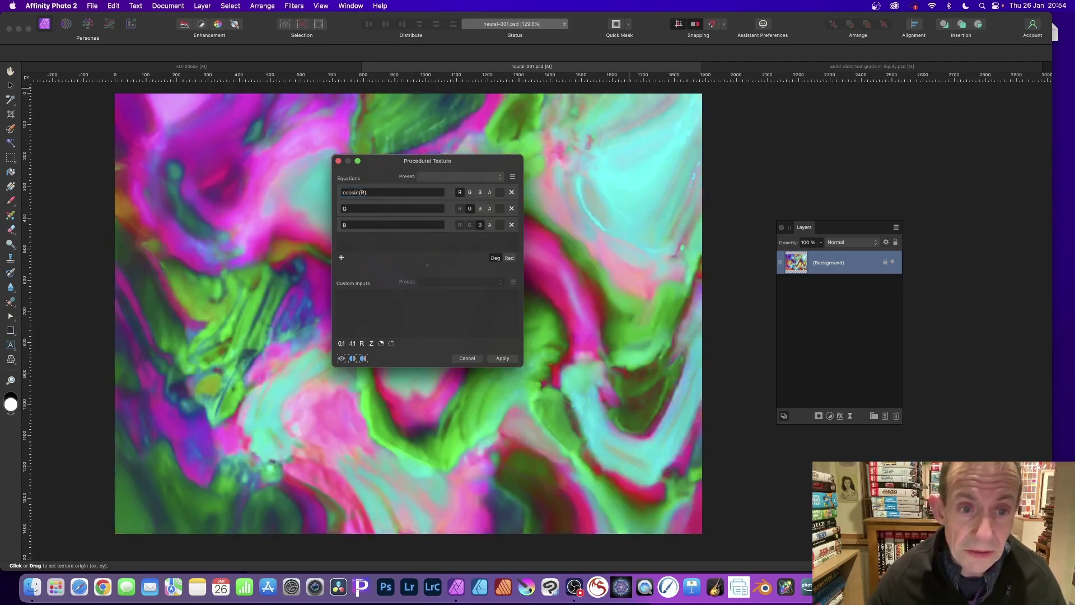
{"action": "left_click", "coordinate": [344, 210]}
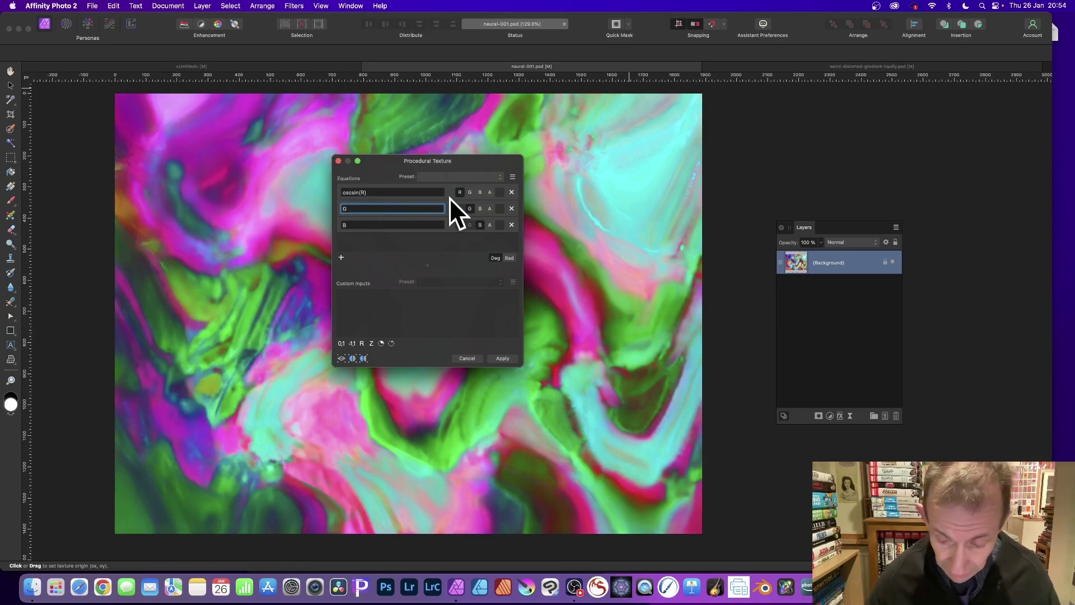
{"action": "type", "text": "oscsin(G"}
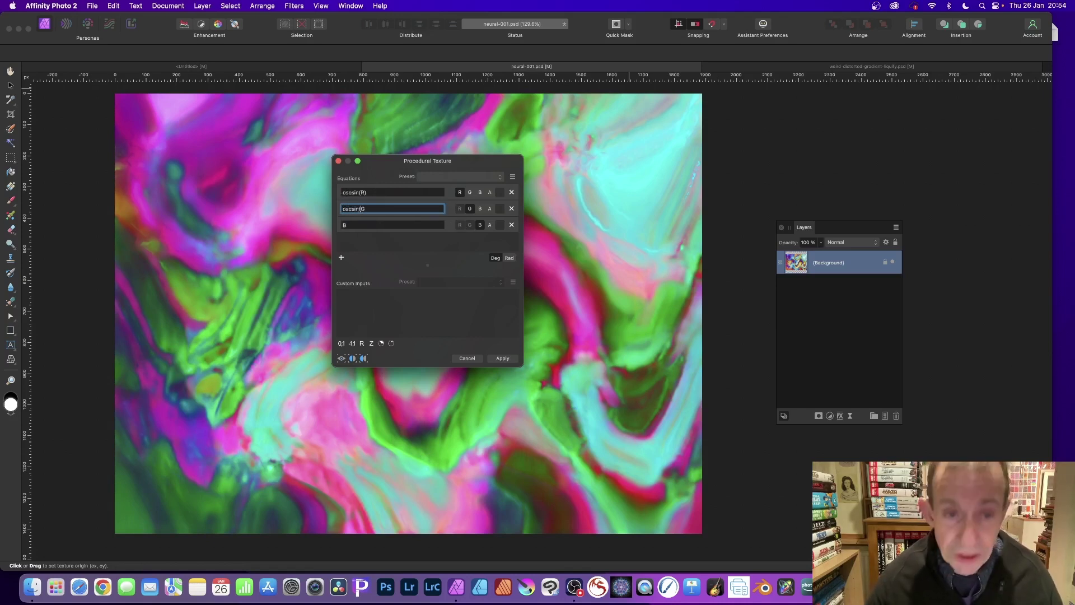
{"action": "type", "text": ")"}
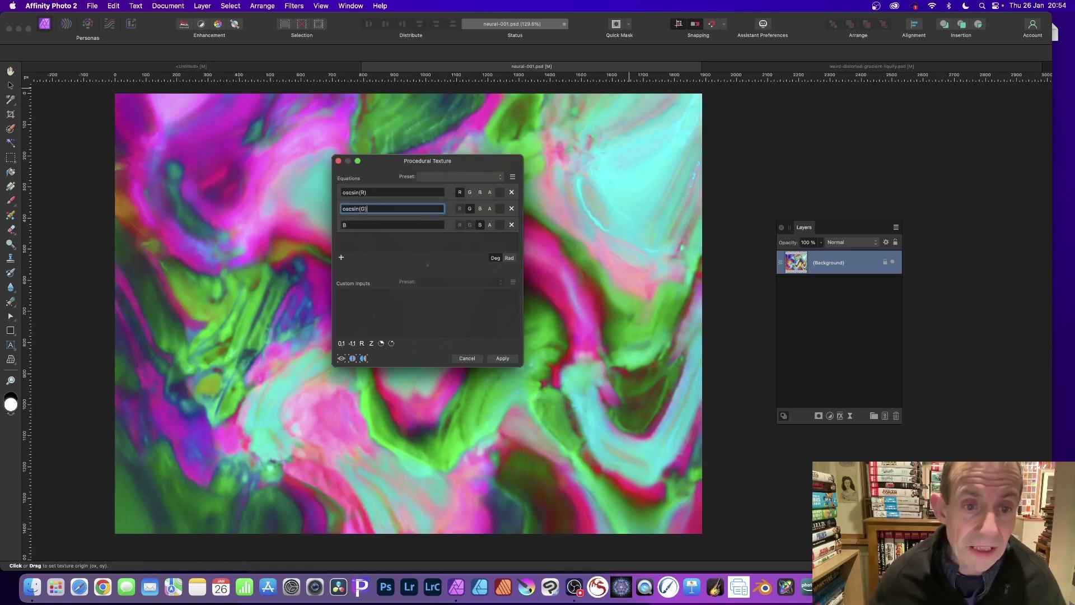
{"action": "left_click", "coordinate": [343, 224]}
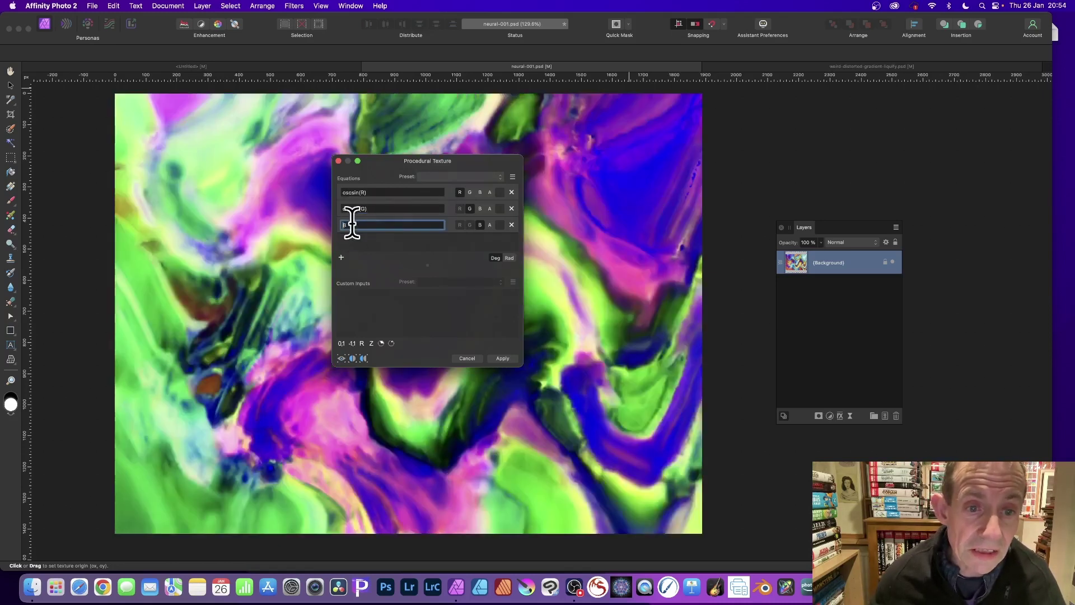
{"action": "type", "text": "oscsin("}
{"action": "key", "text": "End"}
{"action": "type", "text": ")"}
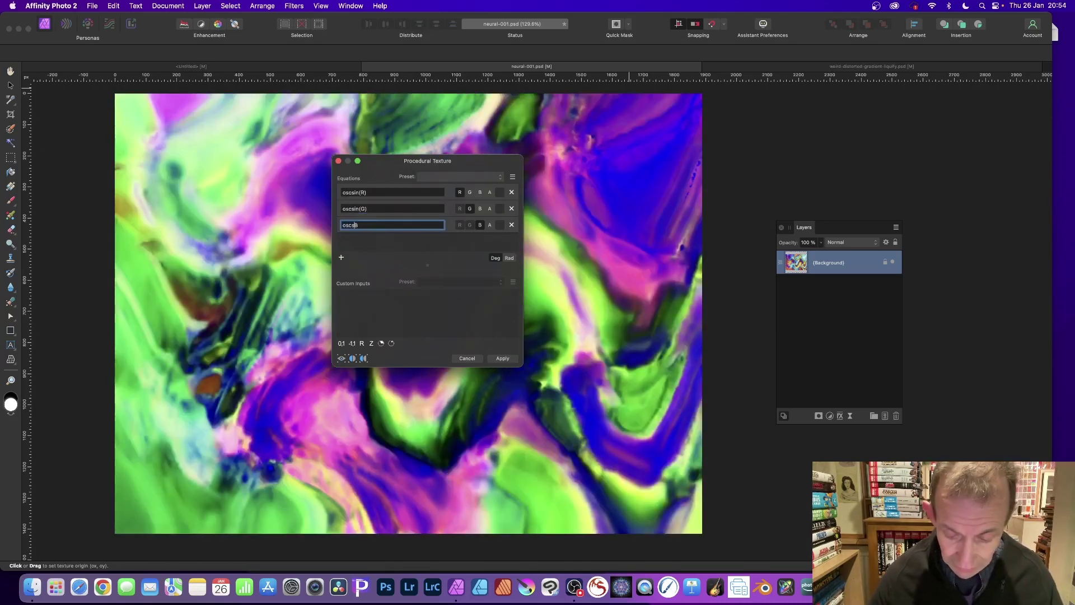
{"action": "key", "text": "Return"}
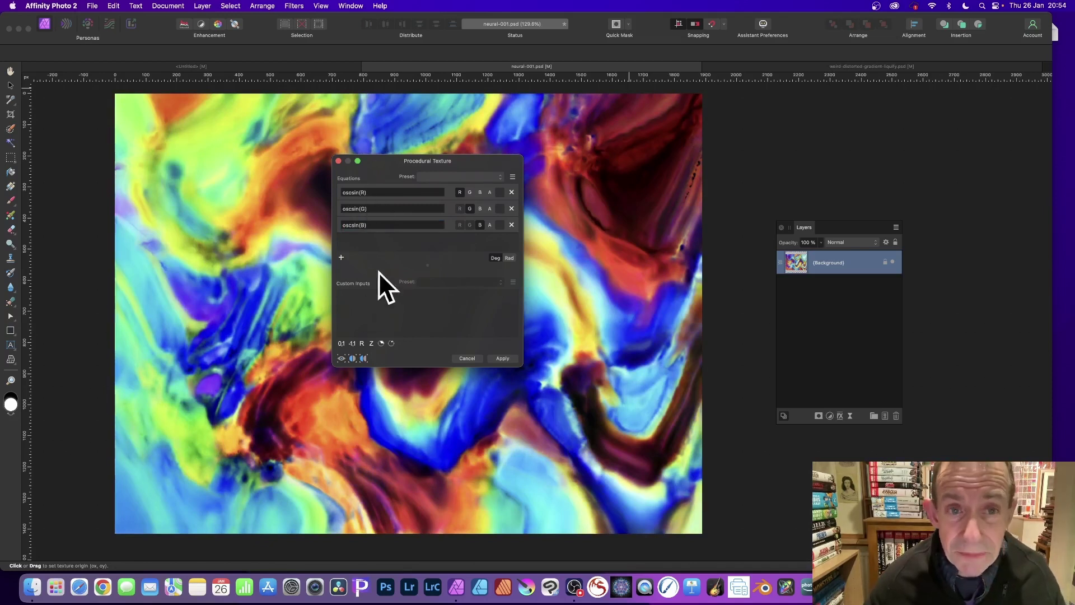
- Add three custom inputs a, b and c
{"action": "left_click", "coordinate": [363, 344]}
{"action": "left_click", "coordinate": [363, 344]}
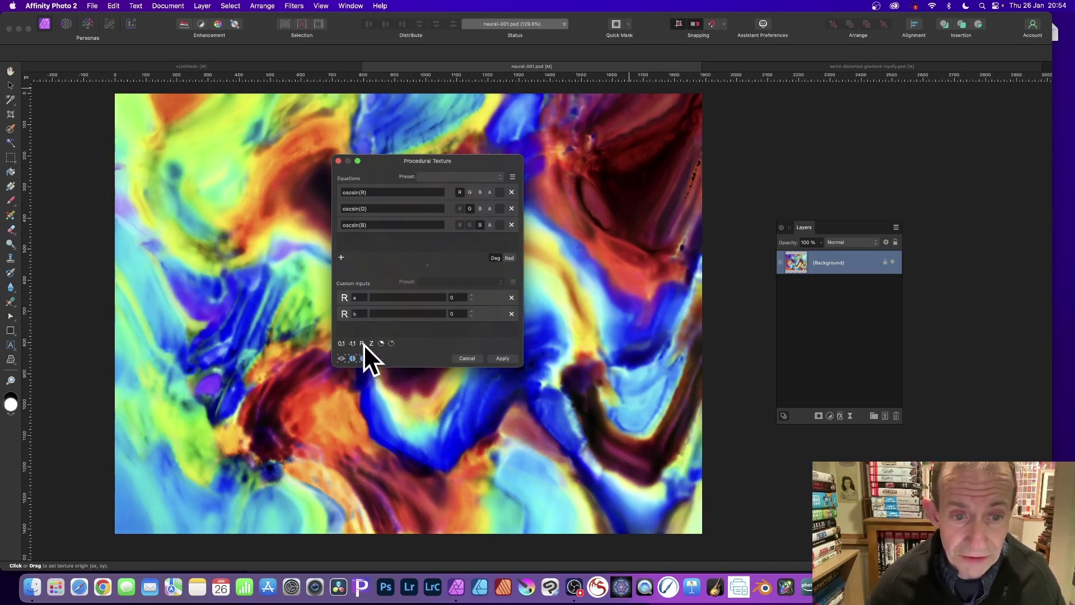
{"action": "left_click", "coordinate": [363, 344]}
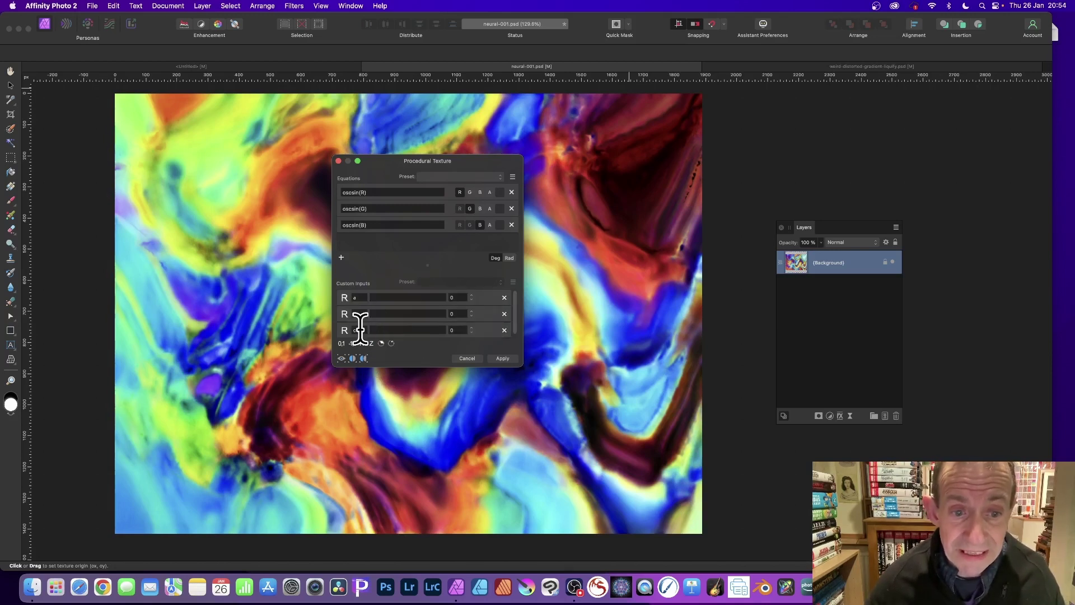
- Set custom inputs a, b and c to 10, 7 and 12
{"action": "left_click", "coordinate": [453, 297]}
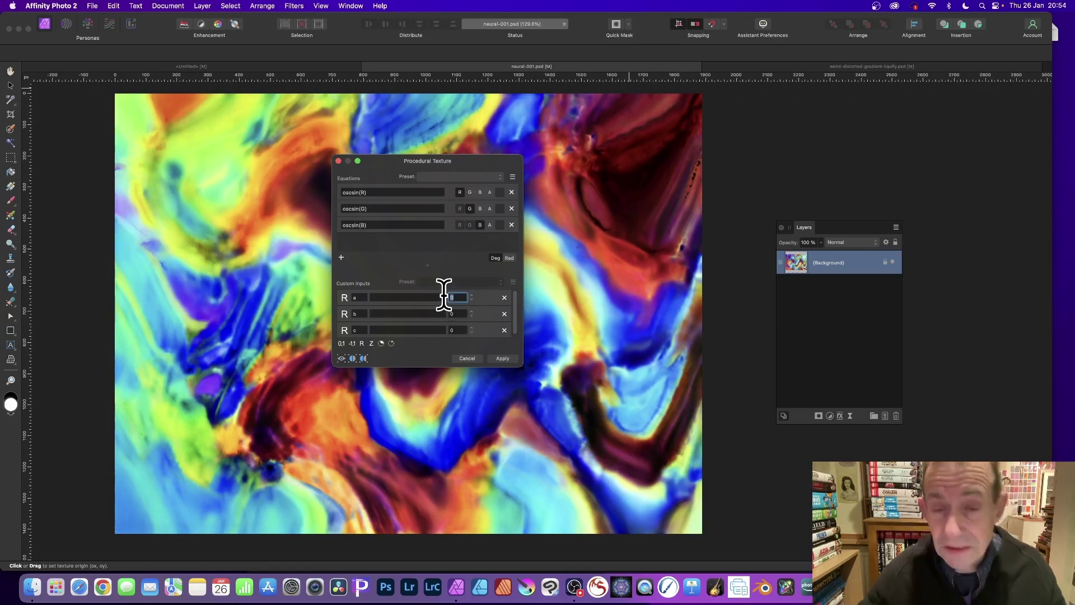
{"action": "type", "text": "10"}
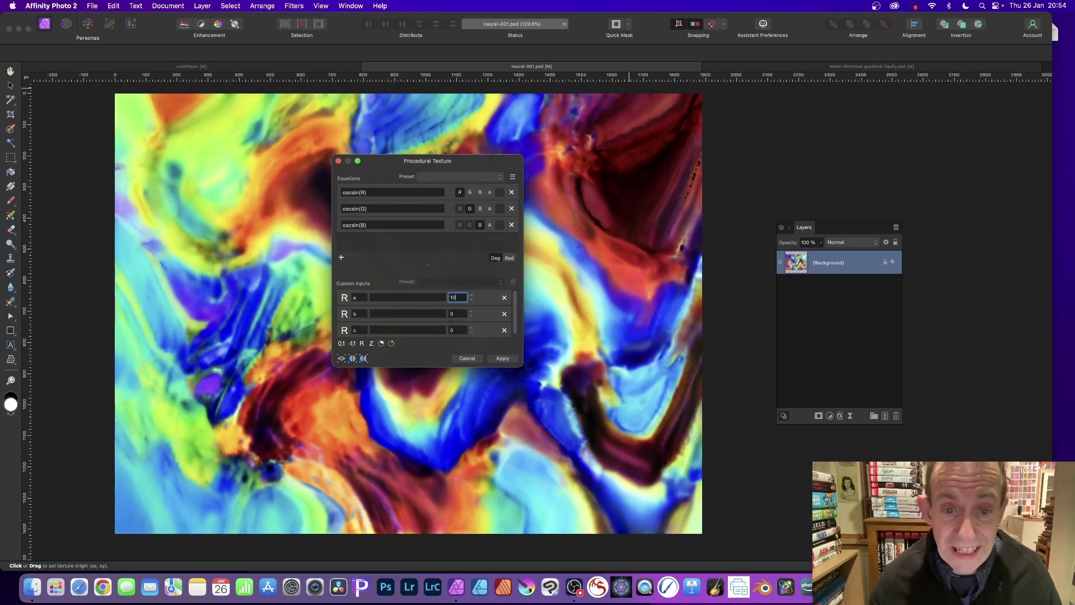
{"action": "key", "text": "Tab"}
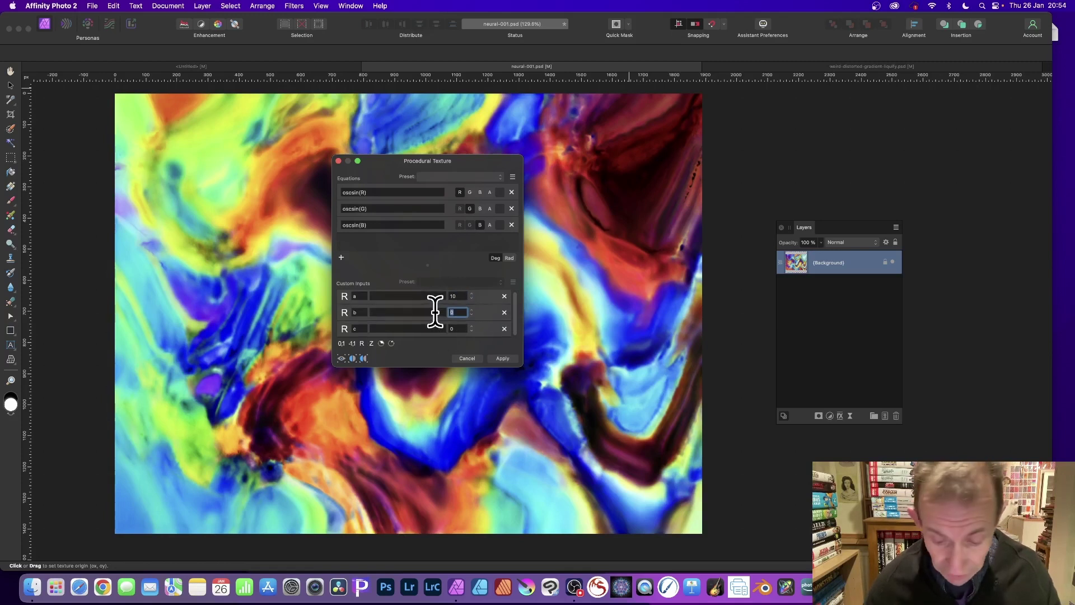
{"action": "type", "text": "7"}
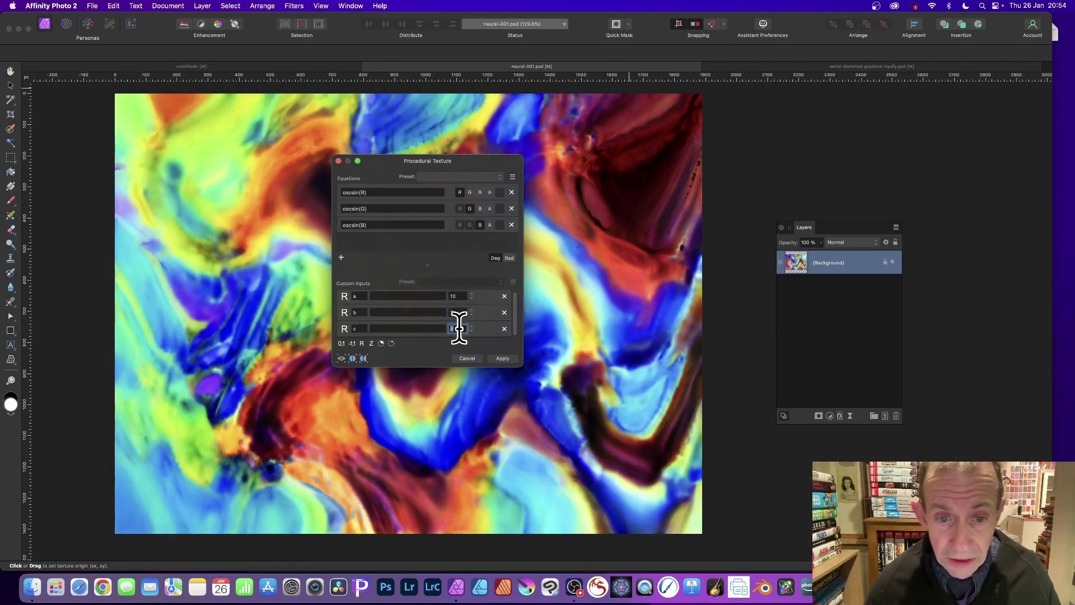
{"action": "key", "text": "Tab"}
{"action": "type", "text": "1"}
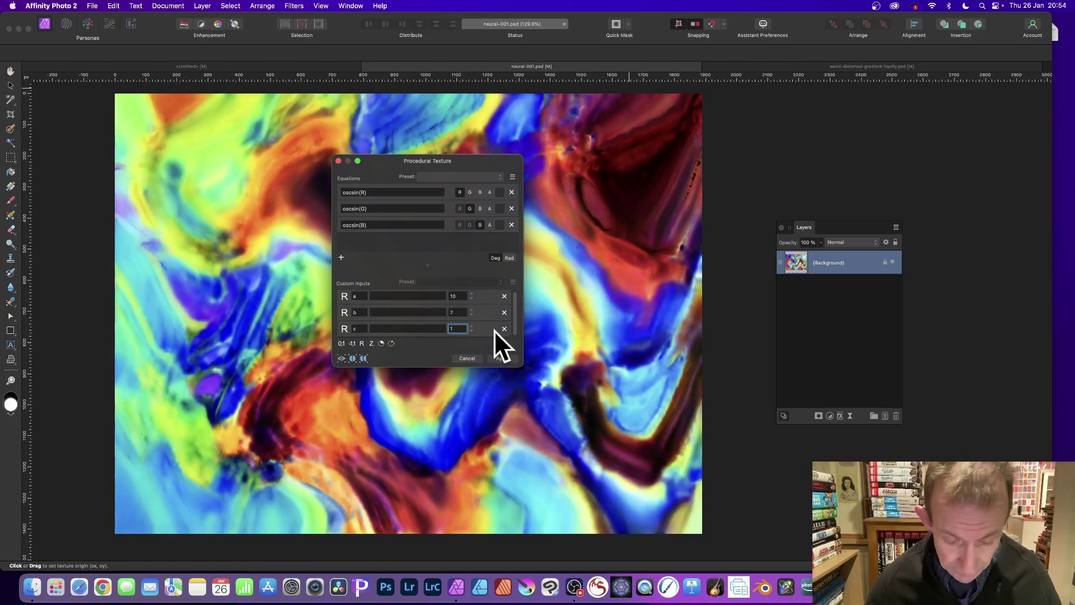
{"action": "type", "text": "2"}
{"action": "key", "text": "Return"}
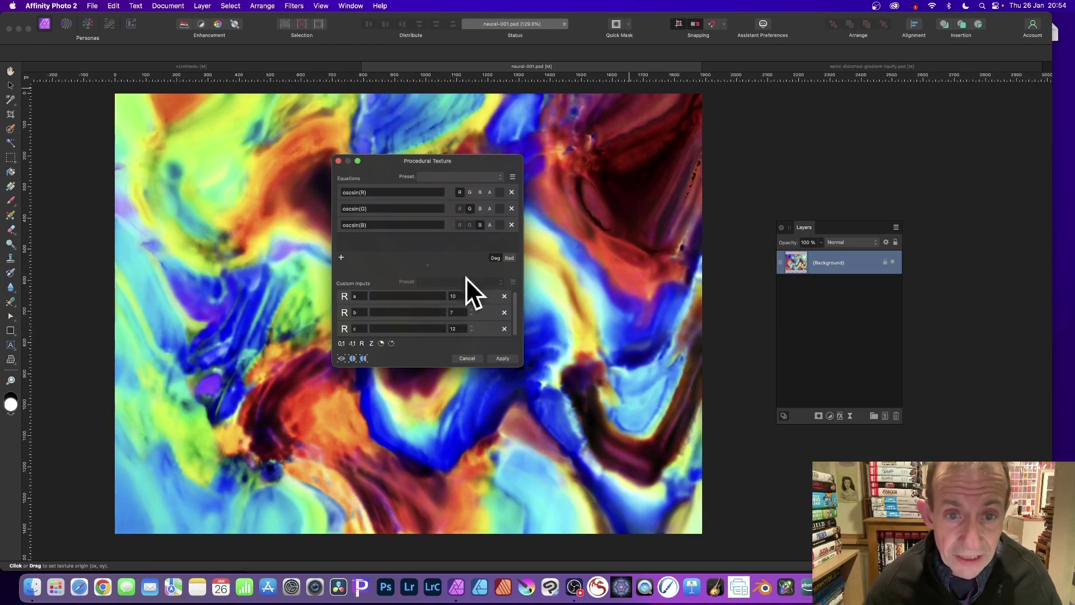
- Change the red equation to oscsin(R*a)
{"action": "left_click", "coordinate": [356, 193]}
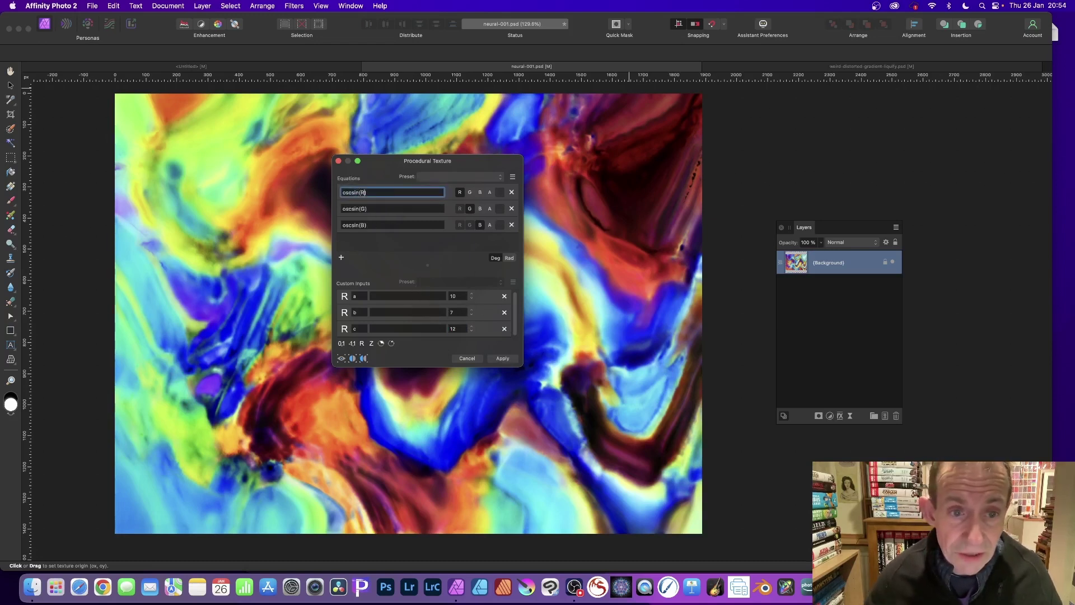
{"action": "type", "text": "*"}
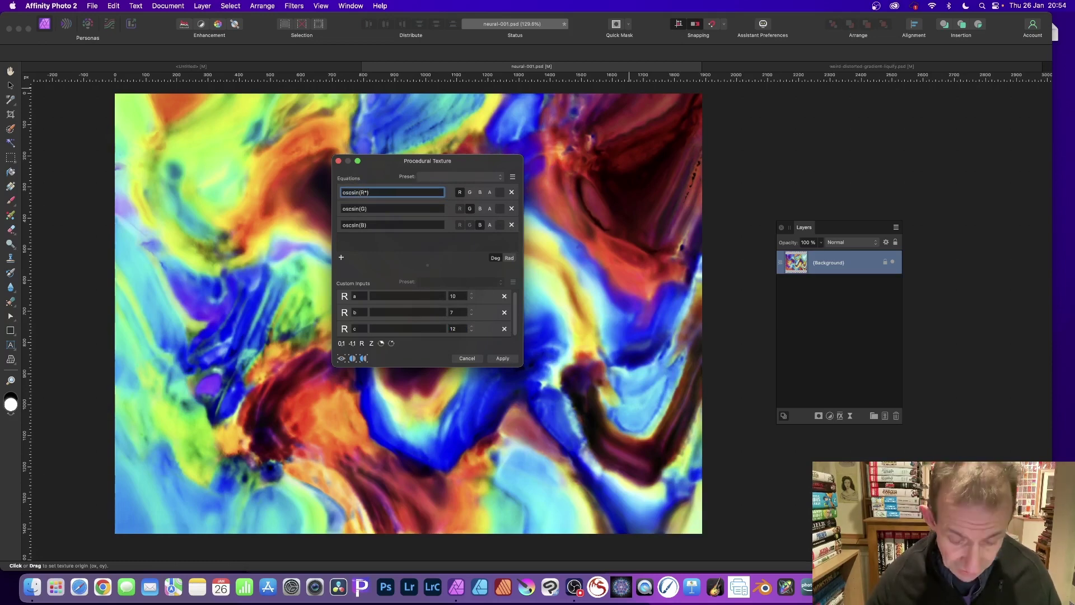
{"action": "key", "text": "Return"}
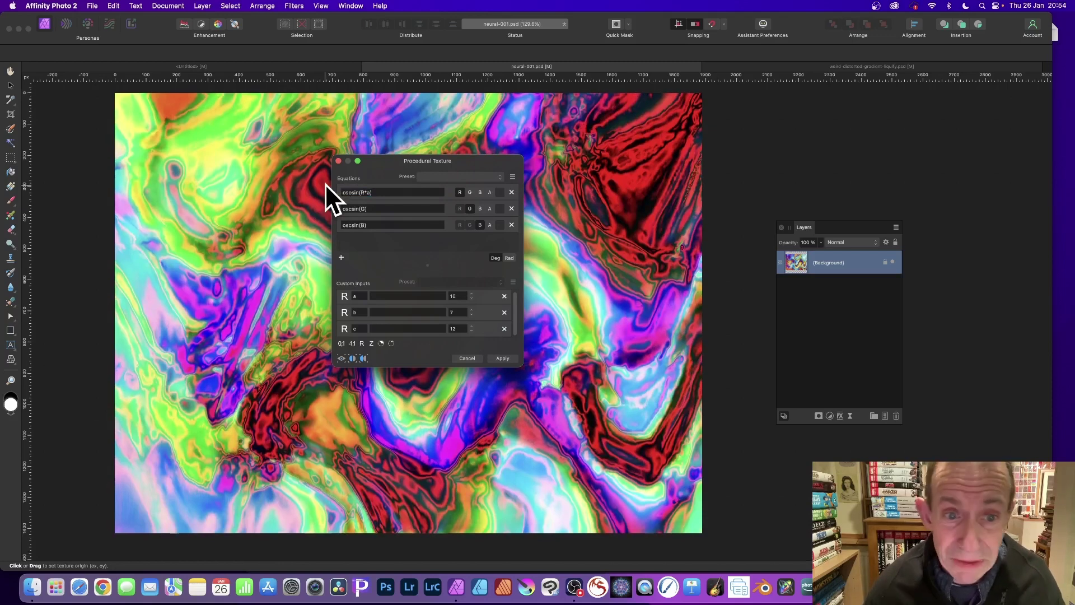
{"action": "scroll", "coordinate": [336, 189], "scroll_direction": "down", "scroll_amount": 1}
- Change the green and blue equations to oscsin(G*b) and oscsin(B*c), and raise a to 13
{"action": "left_click", "coordinate": [364, 208]}
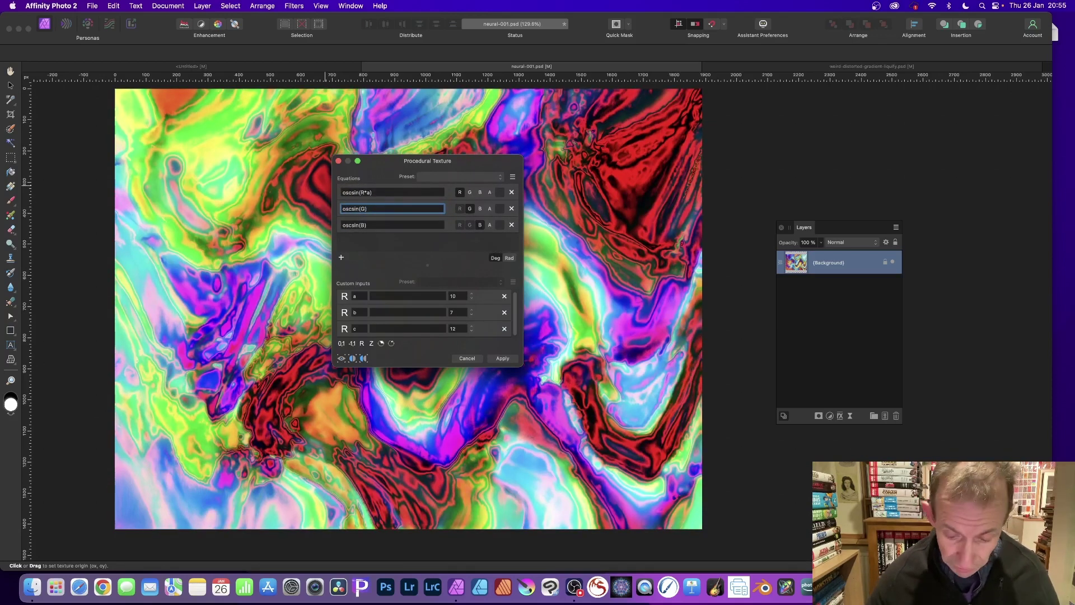
{"action": "type", "text": "*b"}
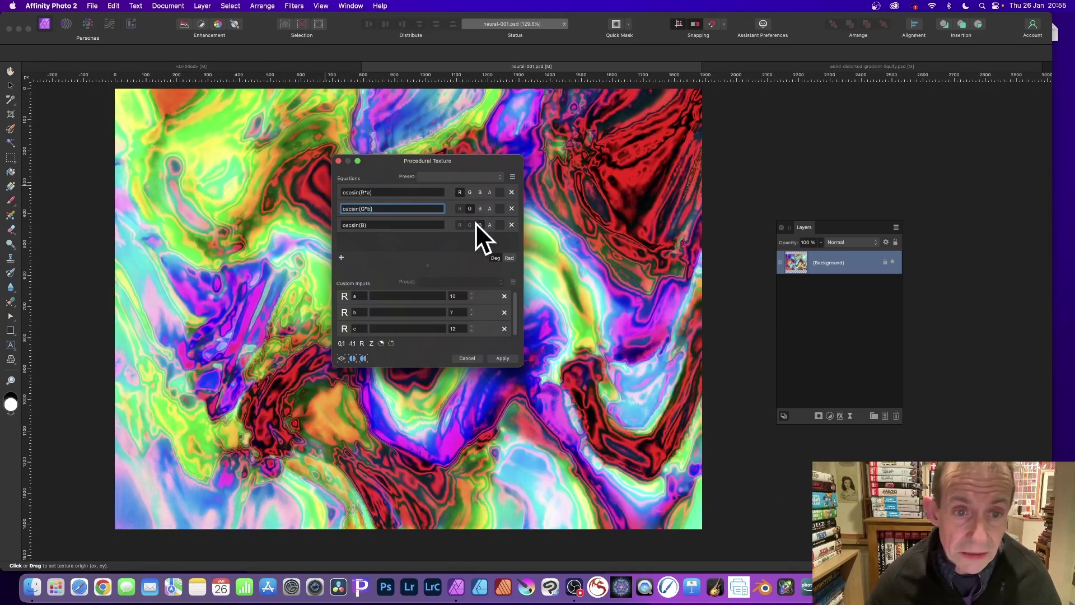
{"action": "left_click", "coordinate": [435, 224]}
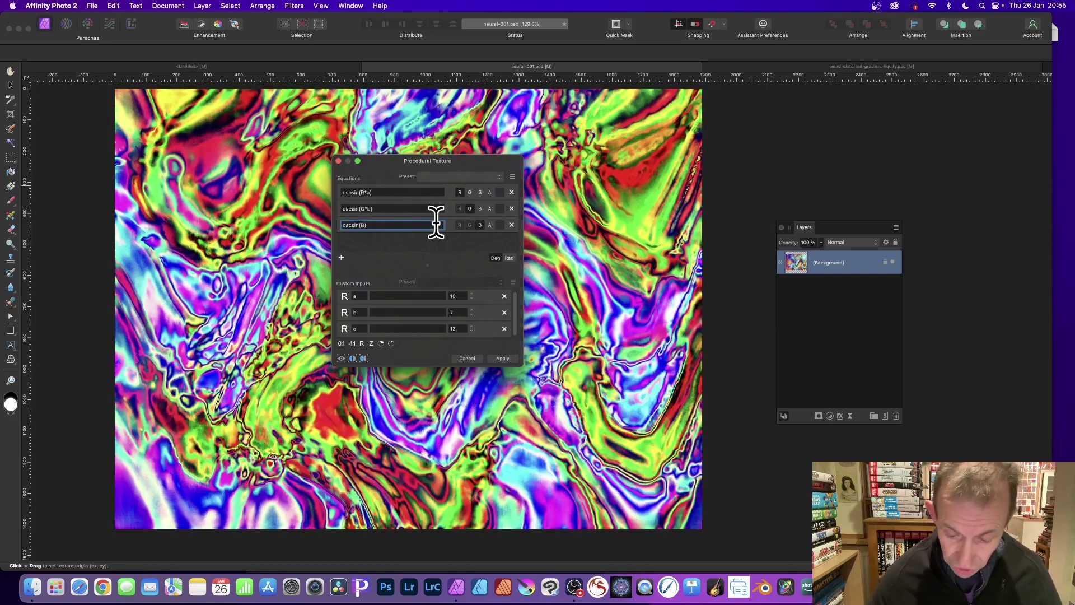
{"action": "key", "text": "Left"}
{"action": "type", "text": "*c"}
{"action": "key", "text": "Return"}
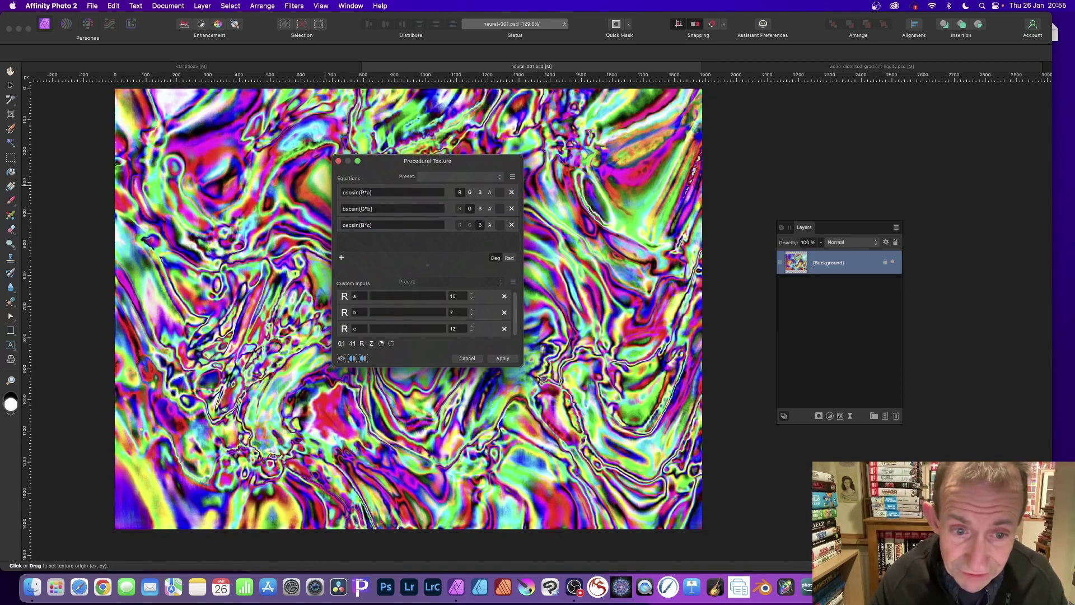
{"action": "left_click", "coordinate": [470, 294]}
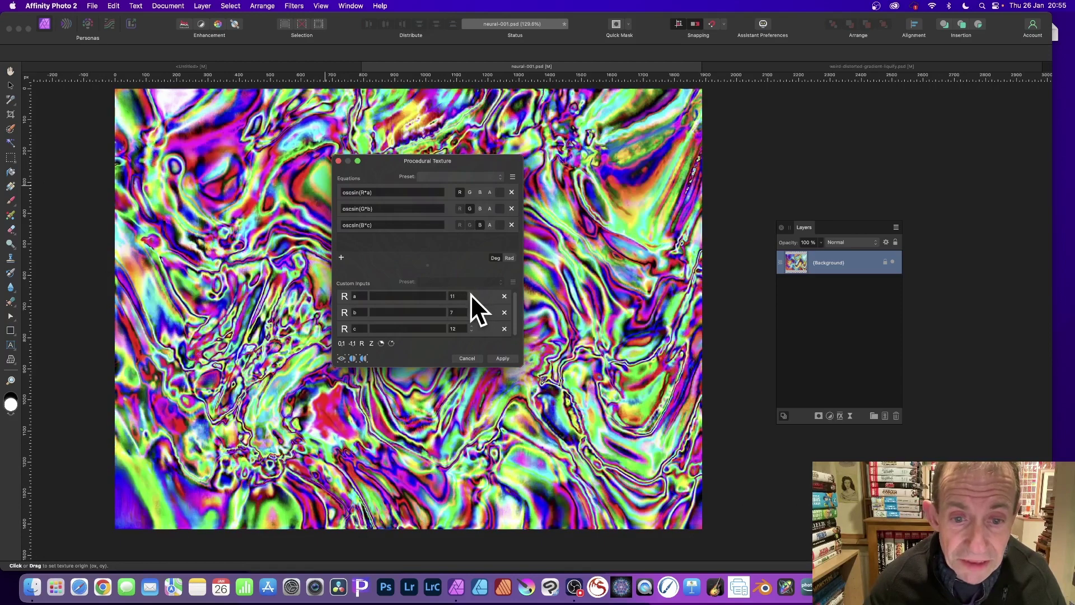
{"action": "left_click", "coordinate": [470, 294]}
{"action": "left_click", "coordinate": [471, 294]}
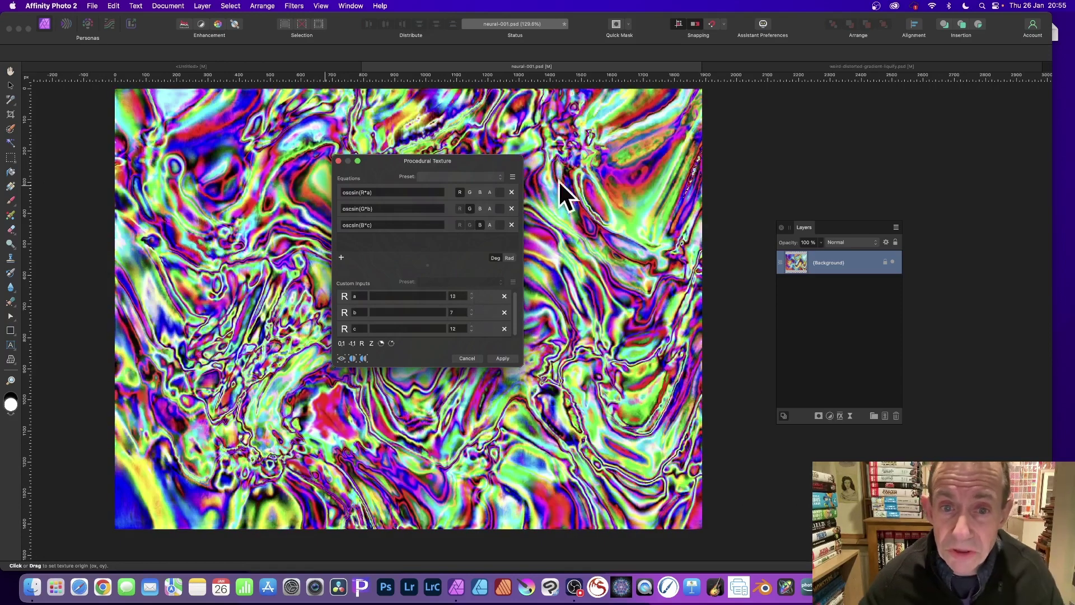
- Save the equations as preset 'Color 1' in the Channel adjustments category
{"action": "left_click", "coordinate": [512, 177]}
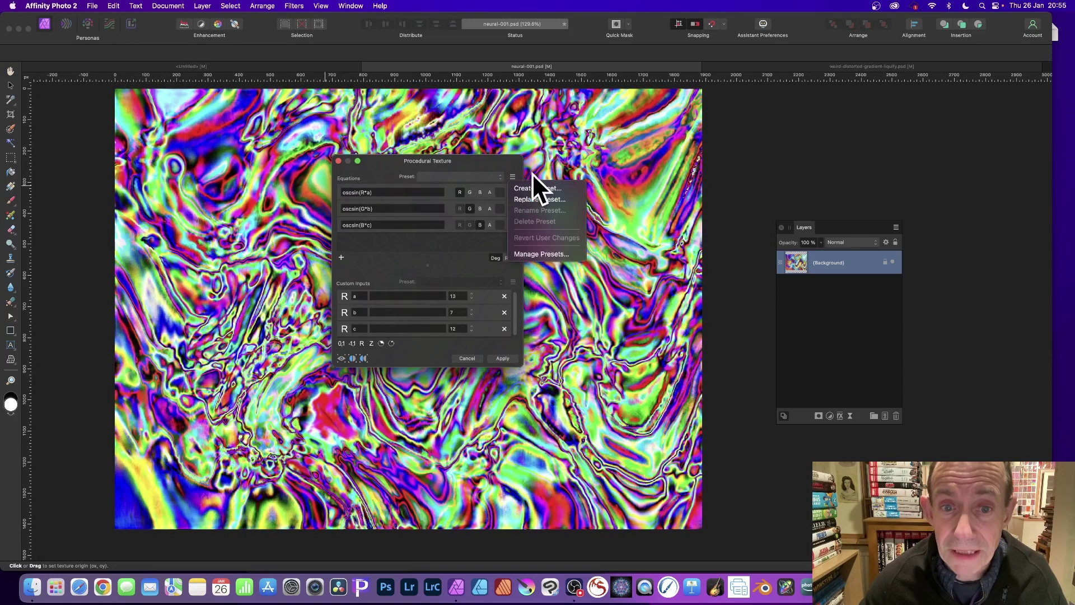
{"action": "left_click", "coordinate": [535, 189]}
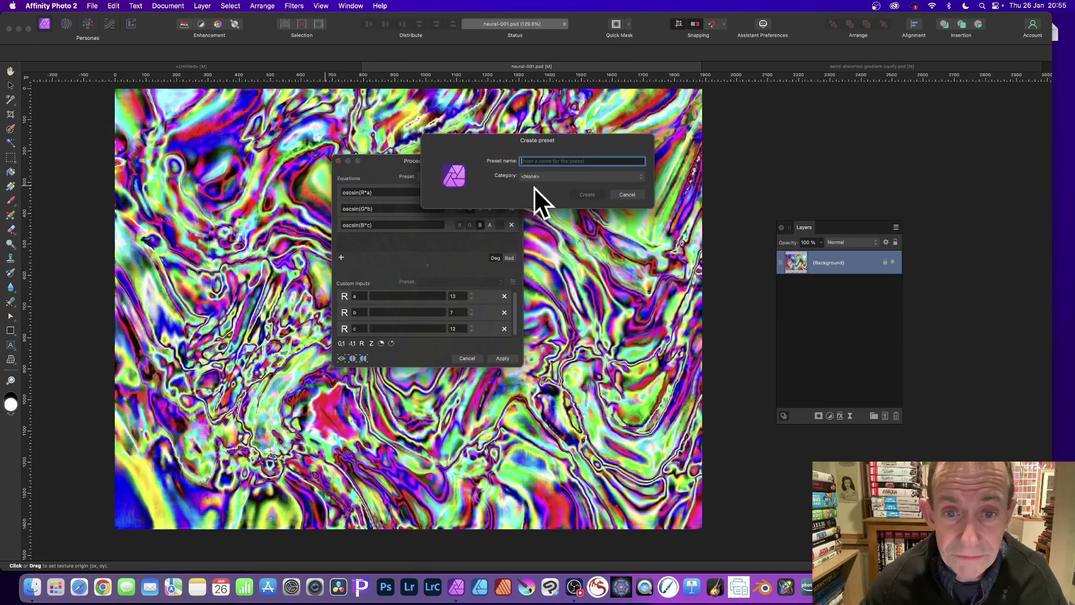
{"action": "type", "text": "Co"}
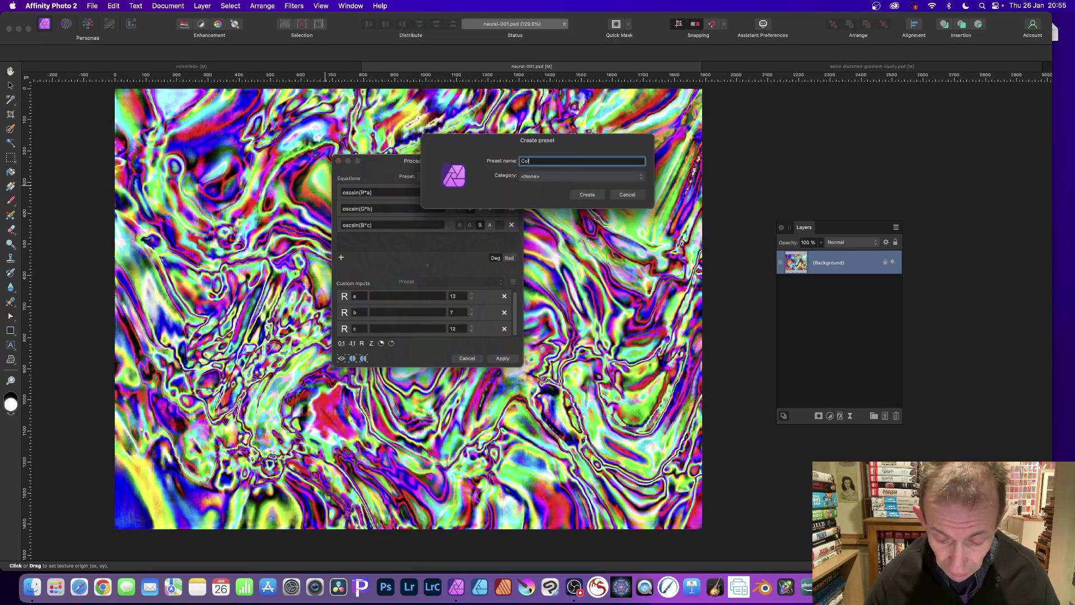
{"action": "type", "text": "lor 1"}
{"action": "left_click", "coordinate": [543, 176]}
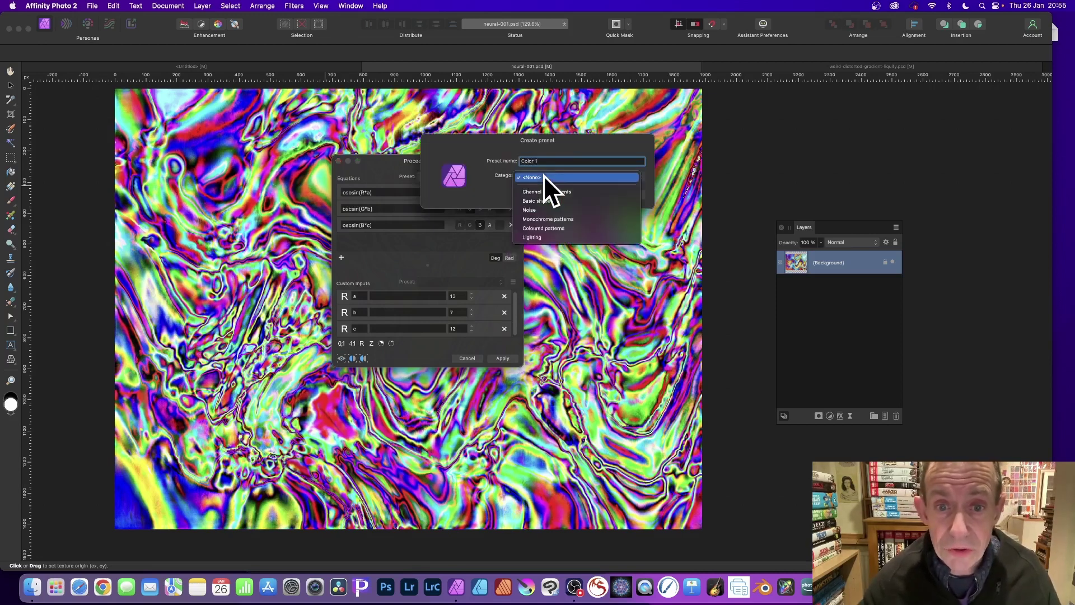
{"action": "left_click", "coordinate": [540, 191]}
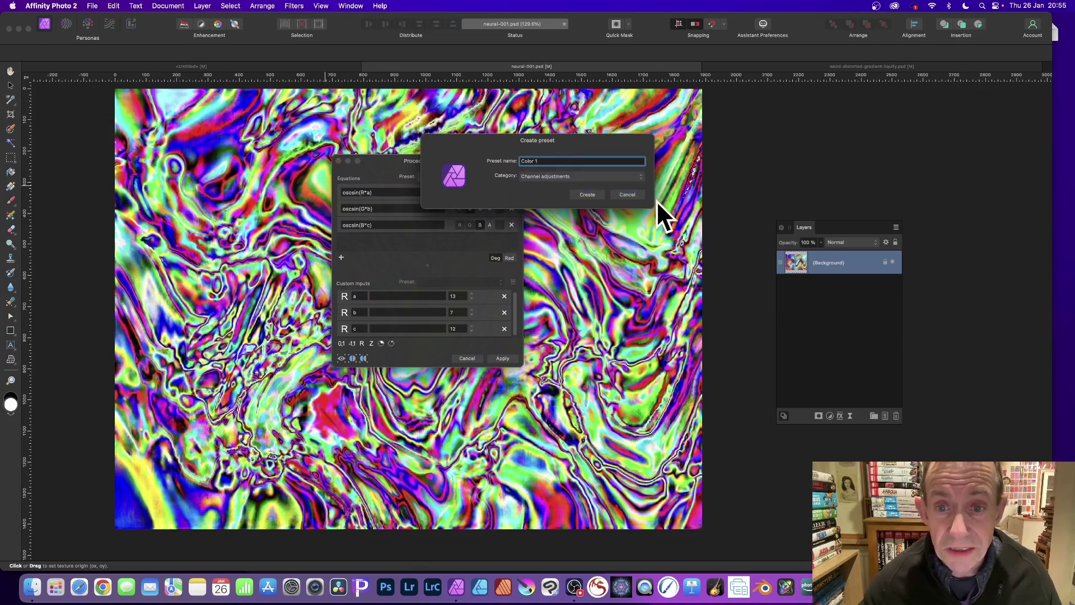
{"action": "left_click", "coordinate": [589, 195]}
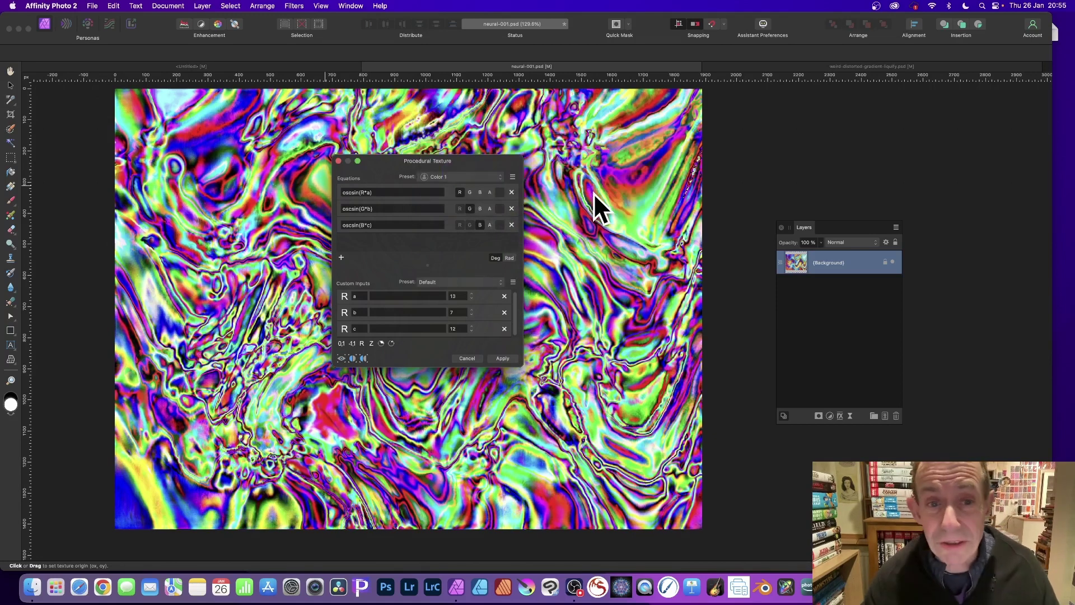
- Discard the texture, undo the last effect on the liquify document, and show Filters > Colours
{"action": "left_click", "coordinate": [339, 161]}
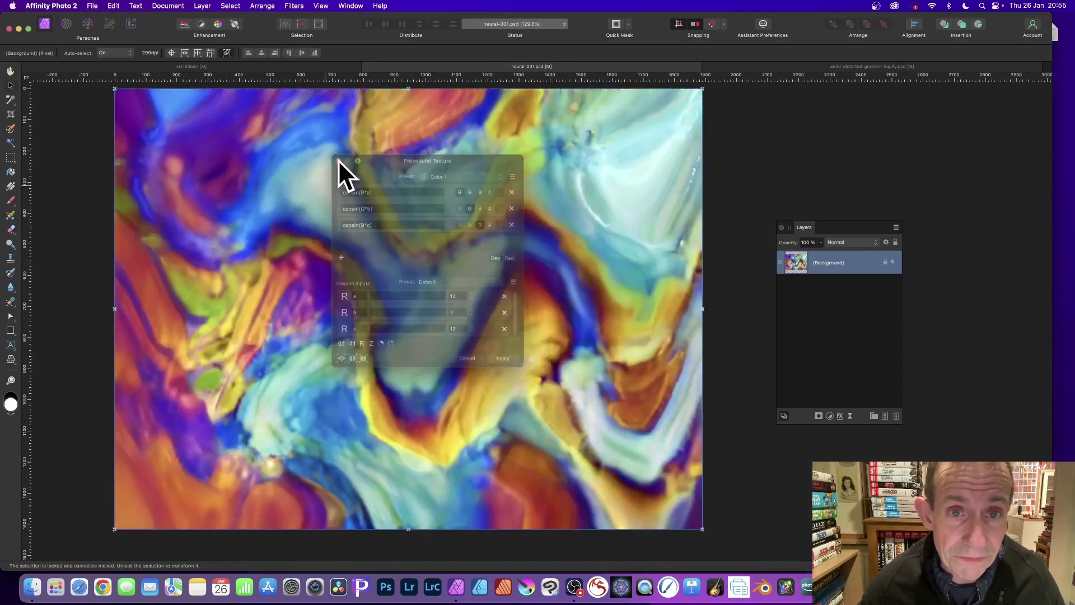
{"action": "left_click", "coordinate": [772, 65]}
{"action": "key", "text": "h"}
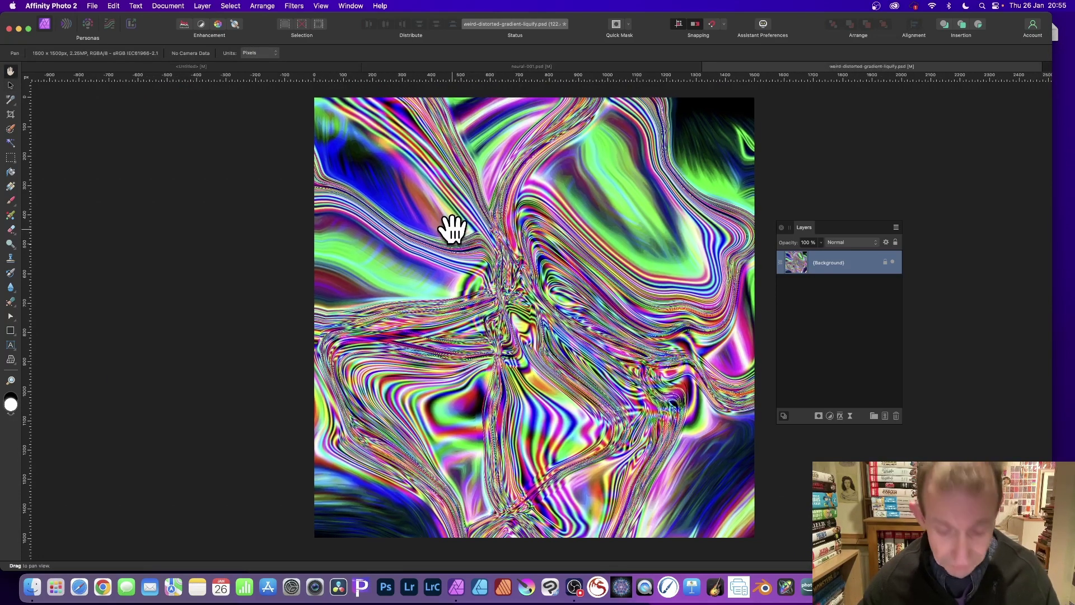
{"action": "key", "text": "super+z"}
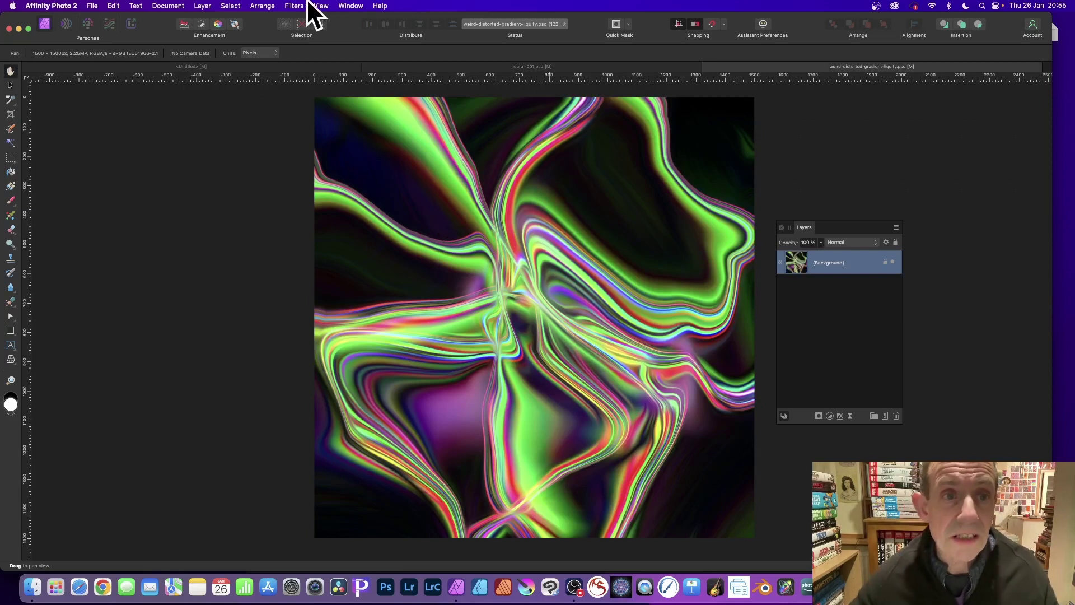
{"action": "left_click", "coordinate": [293, 4]}
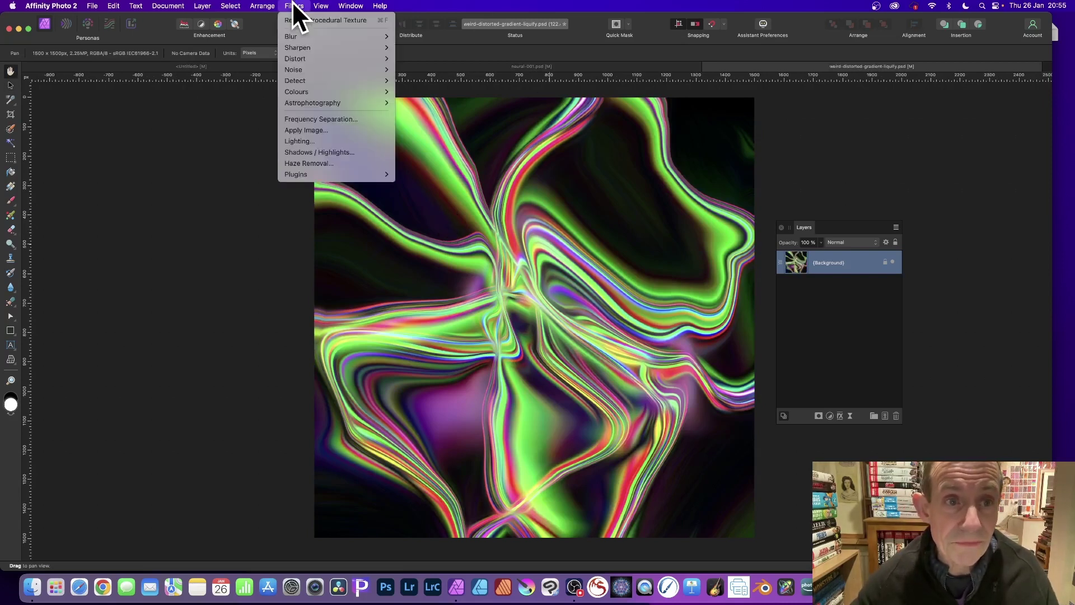
{"action": "mouse_move", "coordinate": [294, 92]}
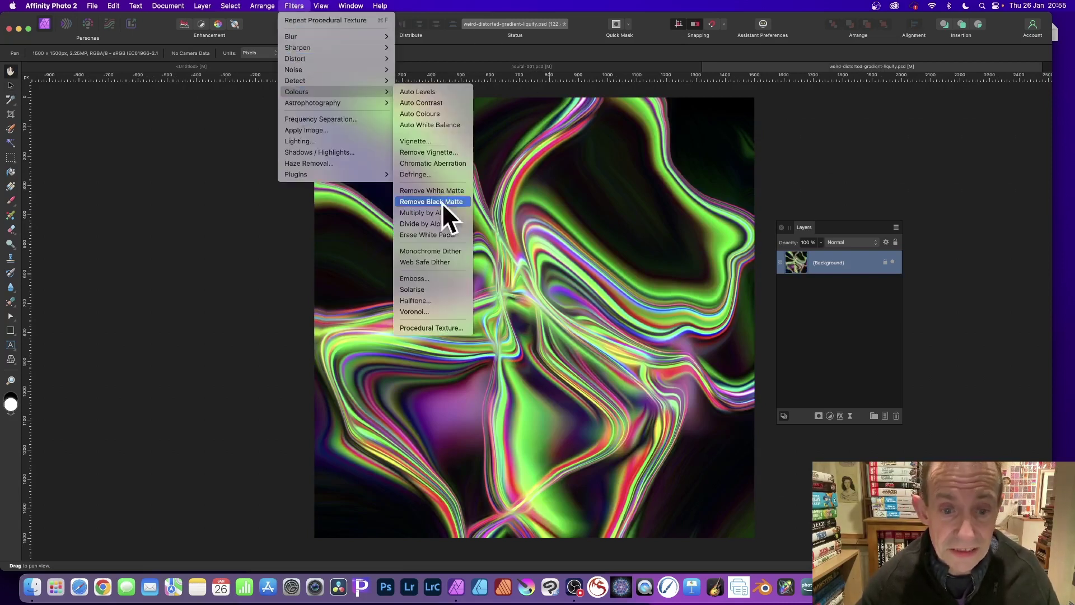
- Load the Color 1 preset in Procedural Texture, raise b to 9, and apply it
{"action": "left_click", "coordinate": [442, 328]}
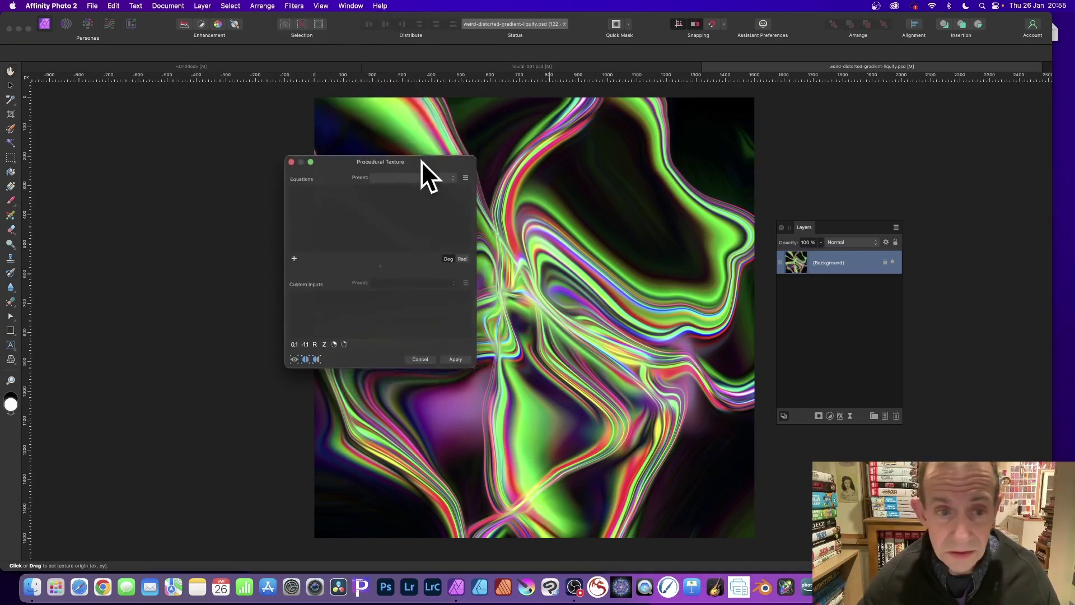
{"action": "left_click_drag", "start_coordinate": [422, 161], "coordinate": [480, 133]}
{"action": "left_click", "coordinate": [468, 150]}
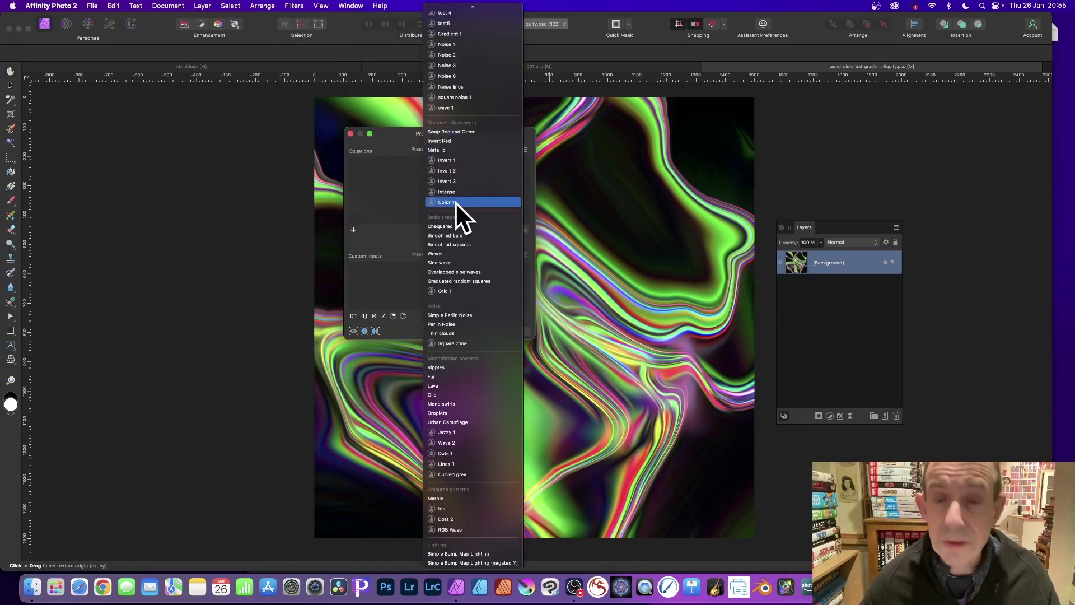
{"action": "left_click", "coordinate": [456, 202]}
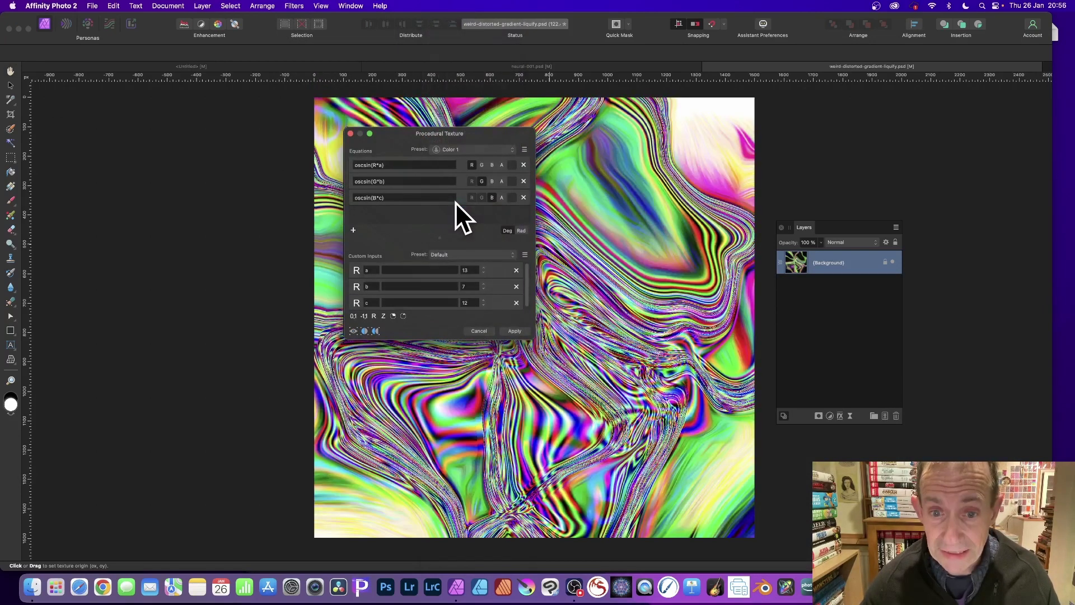
{"action": "left_click_drag", "start_coordinate": [464, 143], "coordinate": [737, 132]}
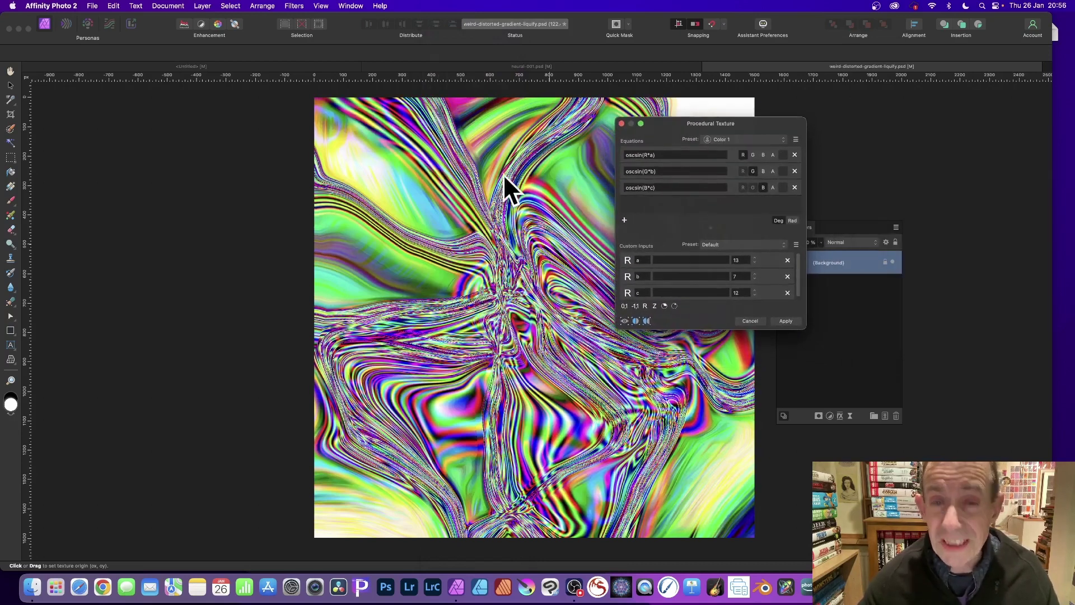
{"action": "left_click", "coordinate": [755, 274]}
{"action": "left_click", "coordinate": [755, 274]}
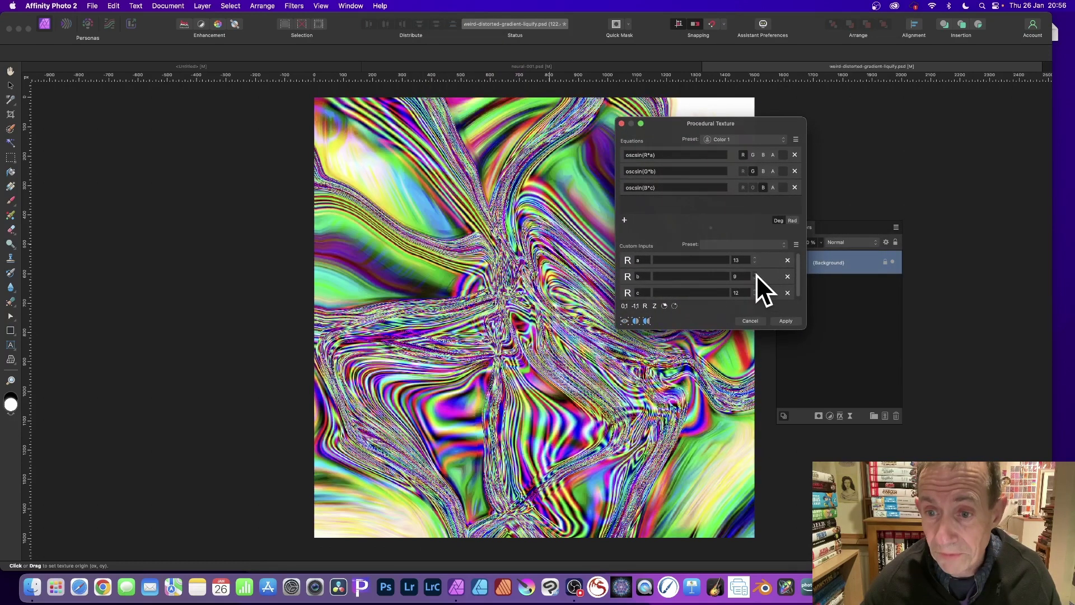
{"action": "left_click", "coordinate": [782, 319]}
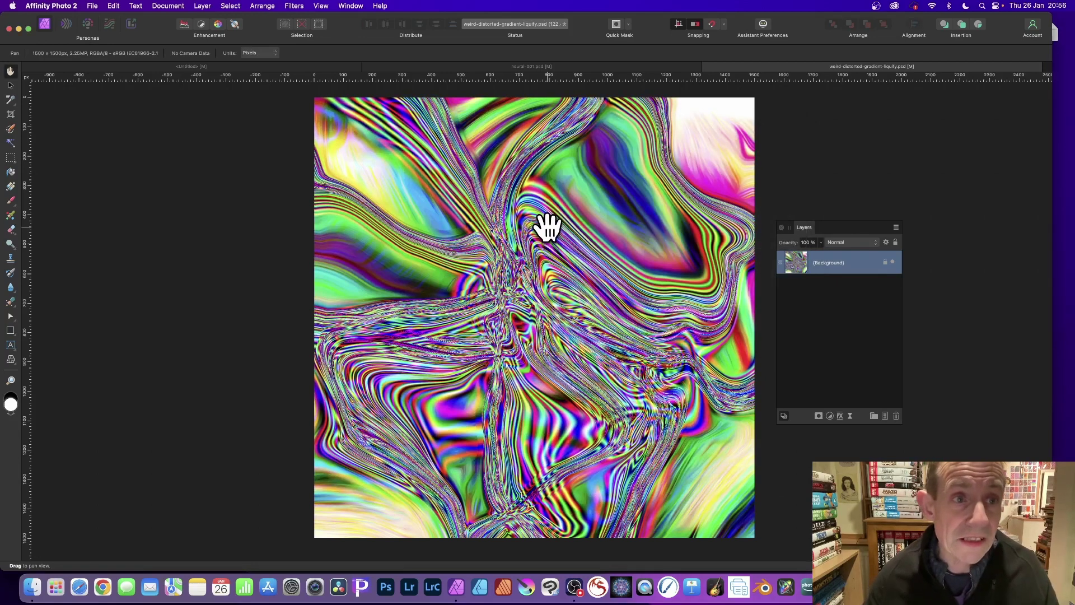
- Apply Layer > Fade Procedural Texture with Soft Light blend mode at 50%
{"action": "left_click", "coordinate": [203, 6]}
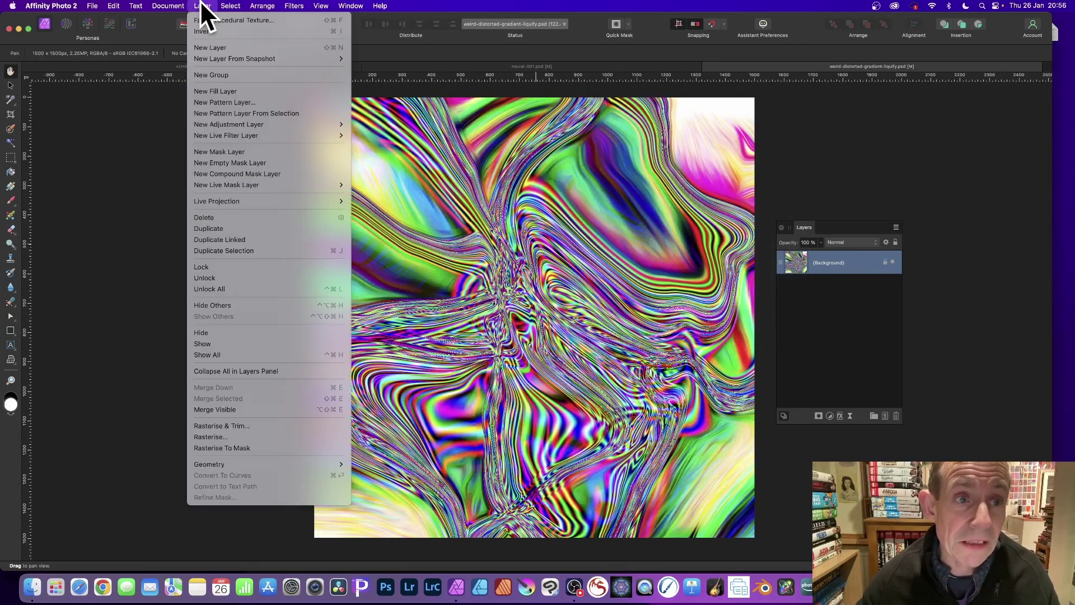
{"action": "left_click", "coordinate": [216, 21]}
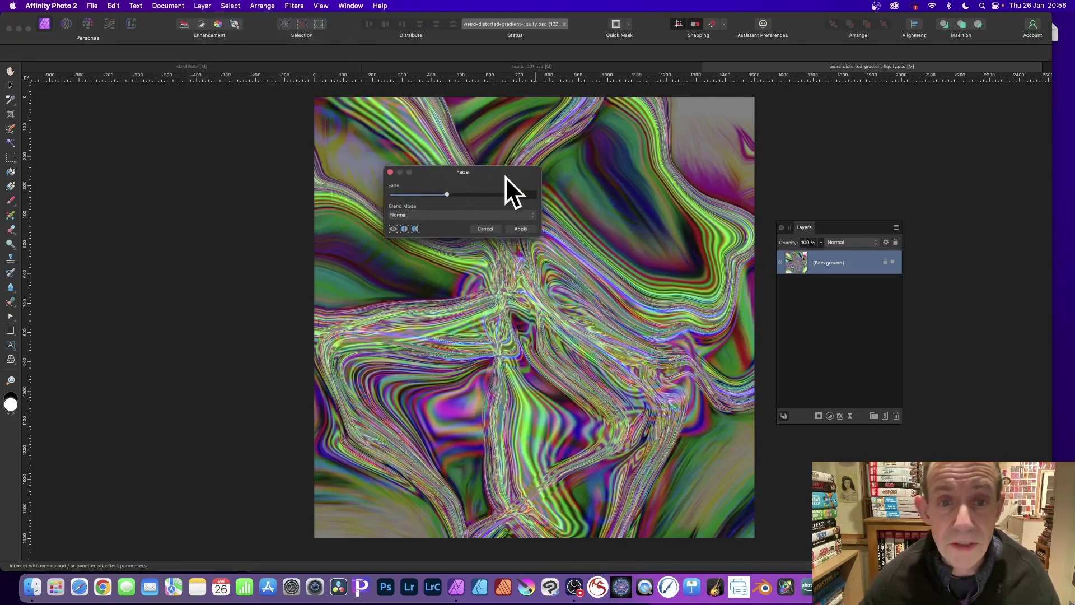
{"action": "left_click", "coordinate": [468, 221]}
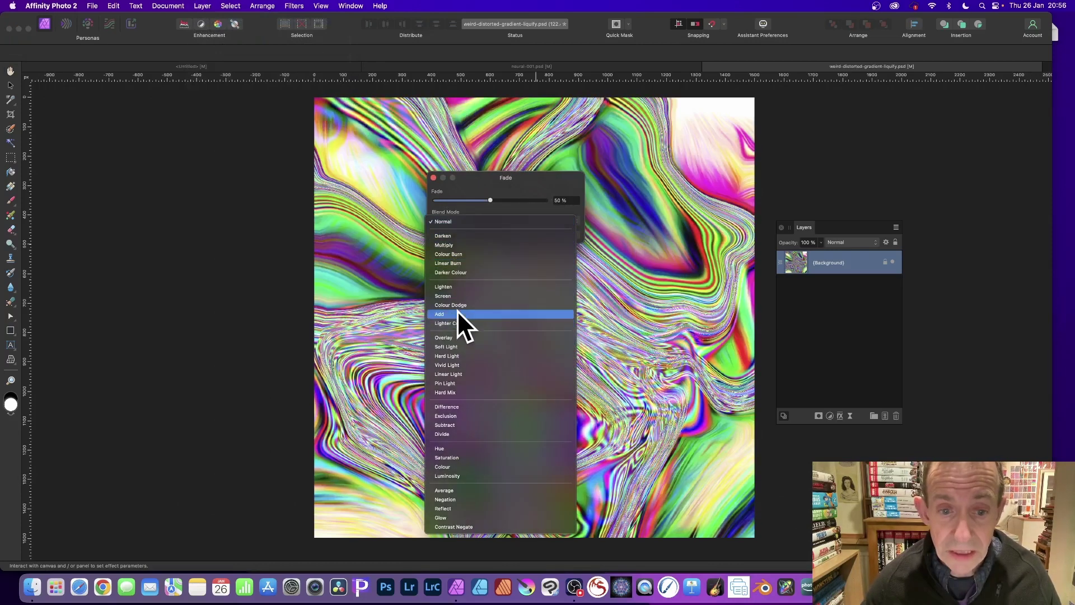
{"action": "left_click", "coordinate": [468, 346]}
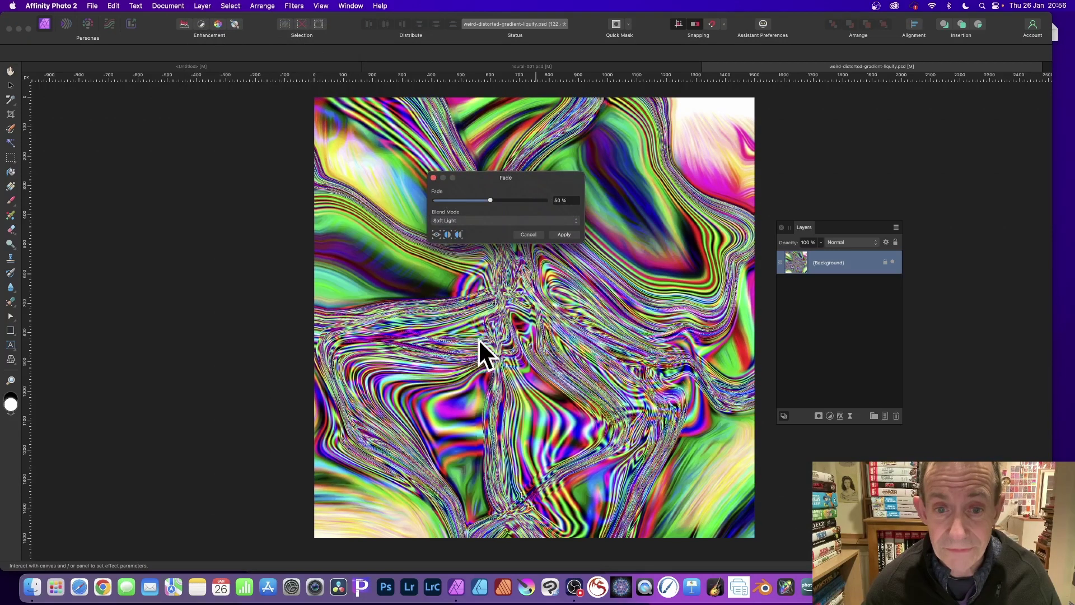
{"action": "left_click", "coordinate": [567, 235]}
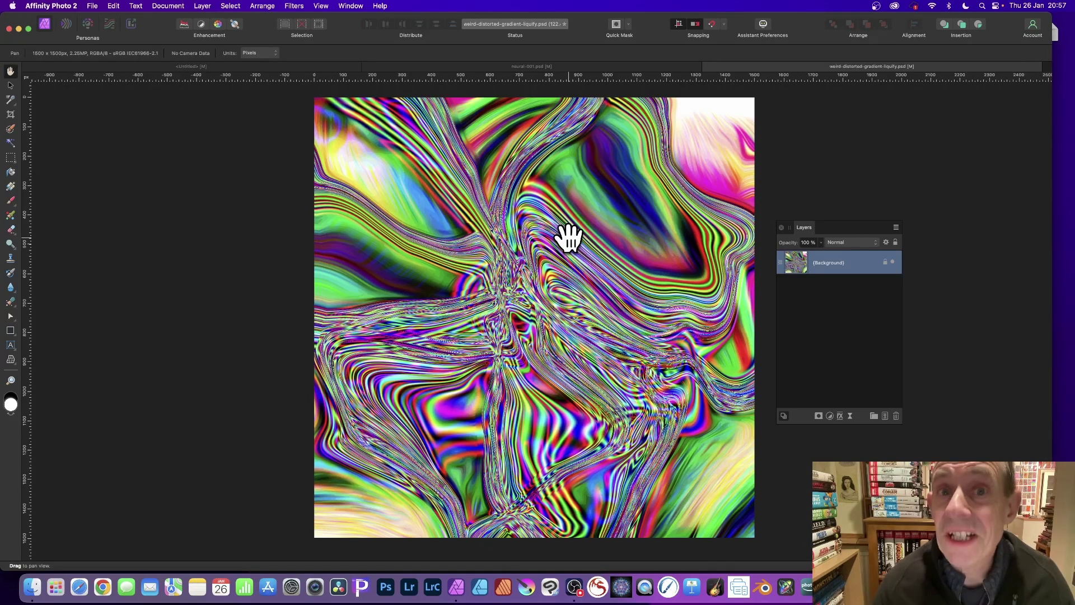